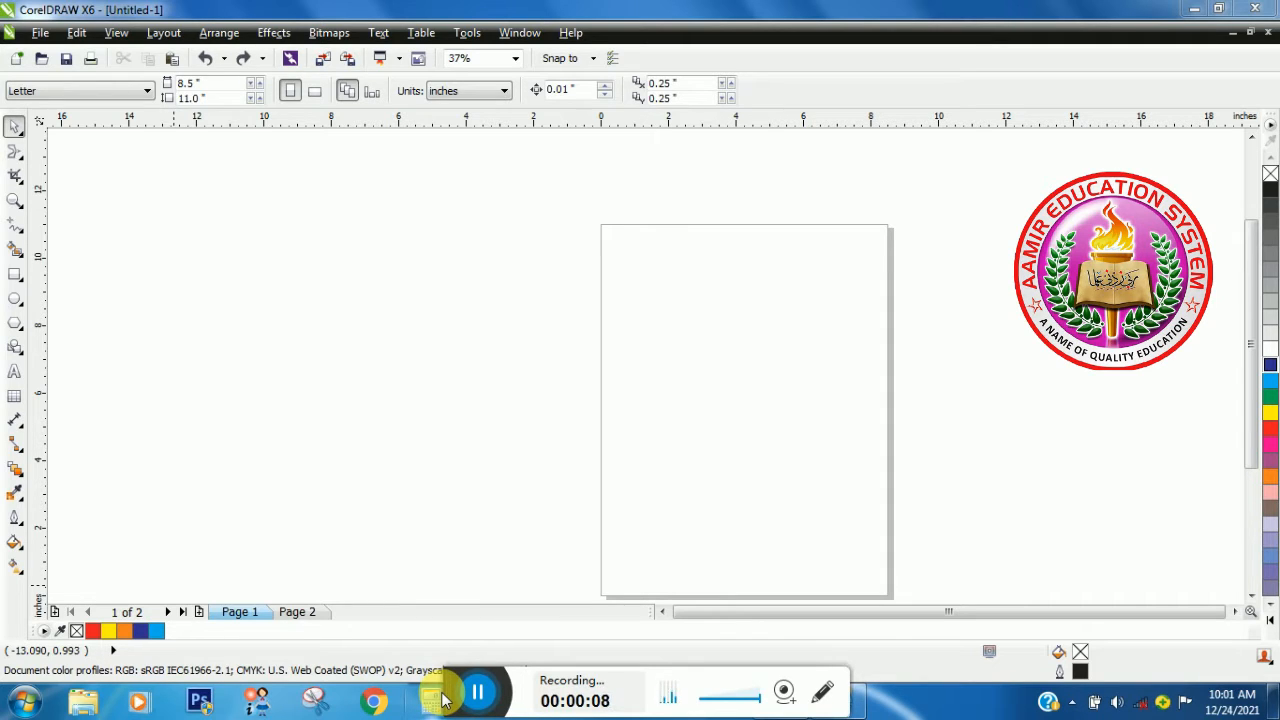
- Draw an ellipse about 5.14 by 5.64 inches in the upper-left part of the page
left_click(22, 156)
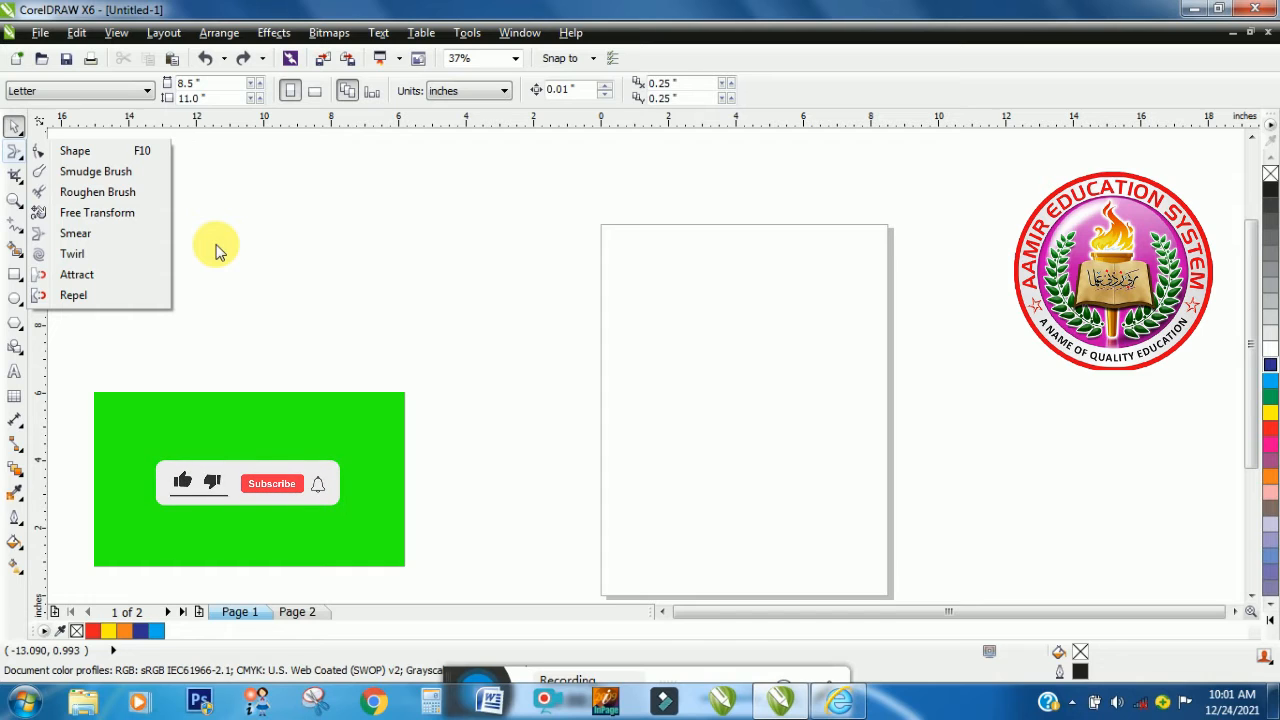
left_click(106, 238)
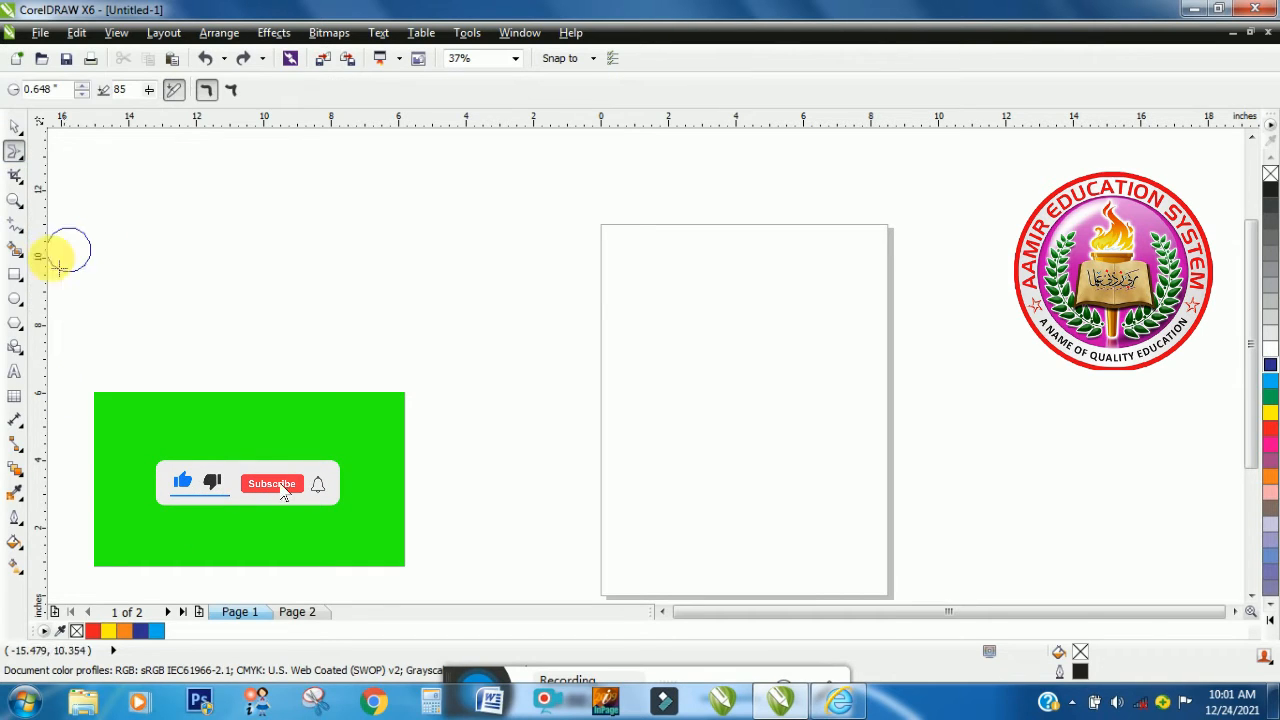
left_click(16, 300)
left_click(75, 297)
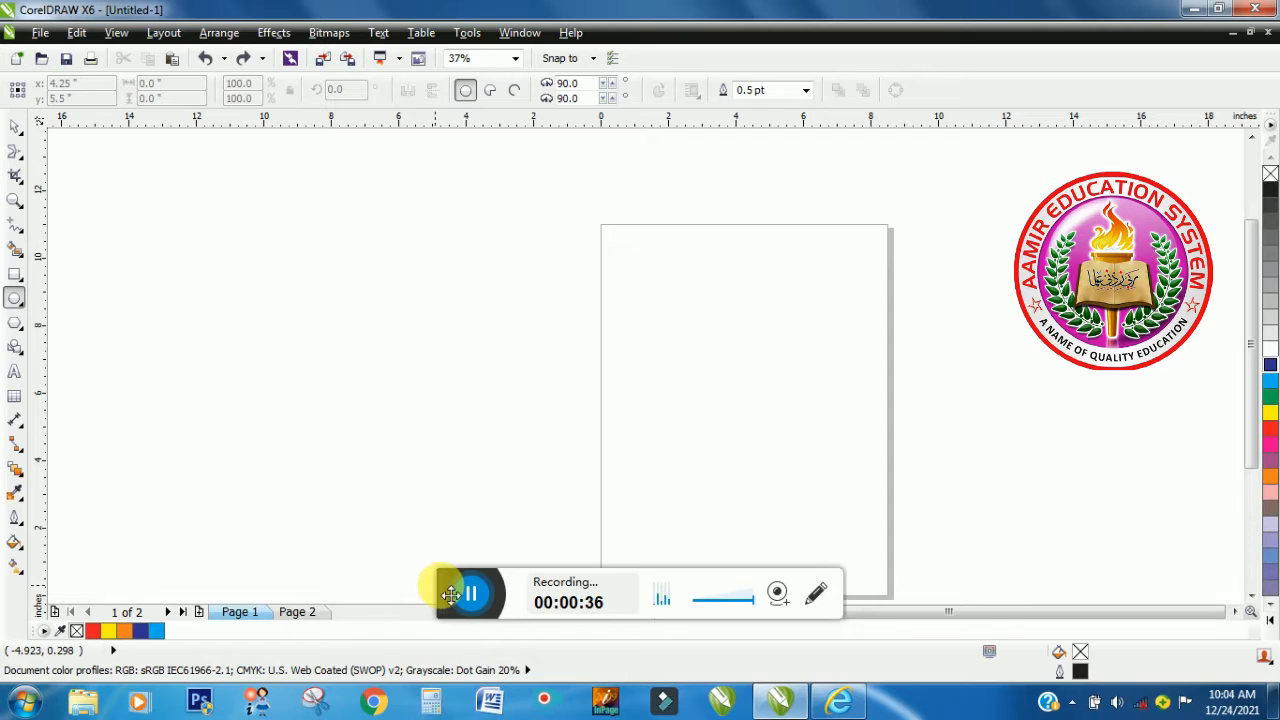
left_click_drag(451, 594, 459, 687)
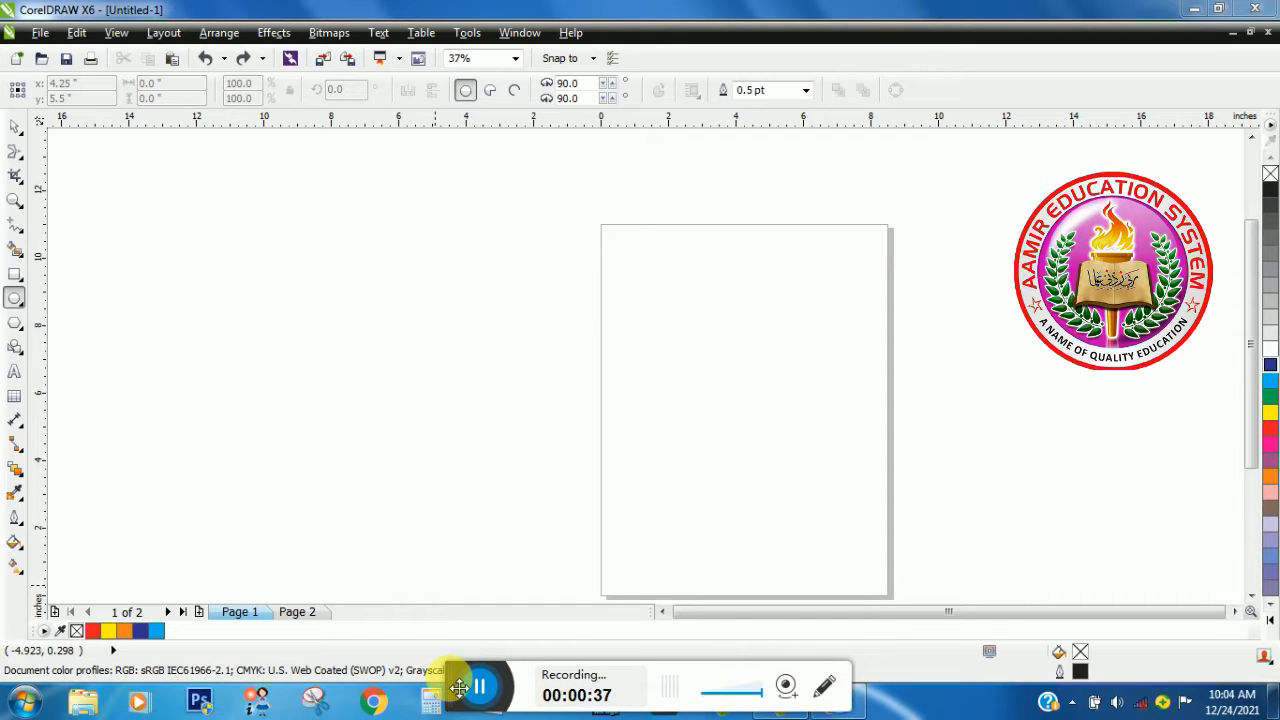
left_click(14, 298)
left_click(75, 297)
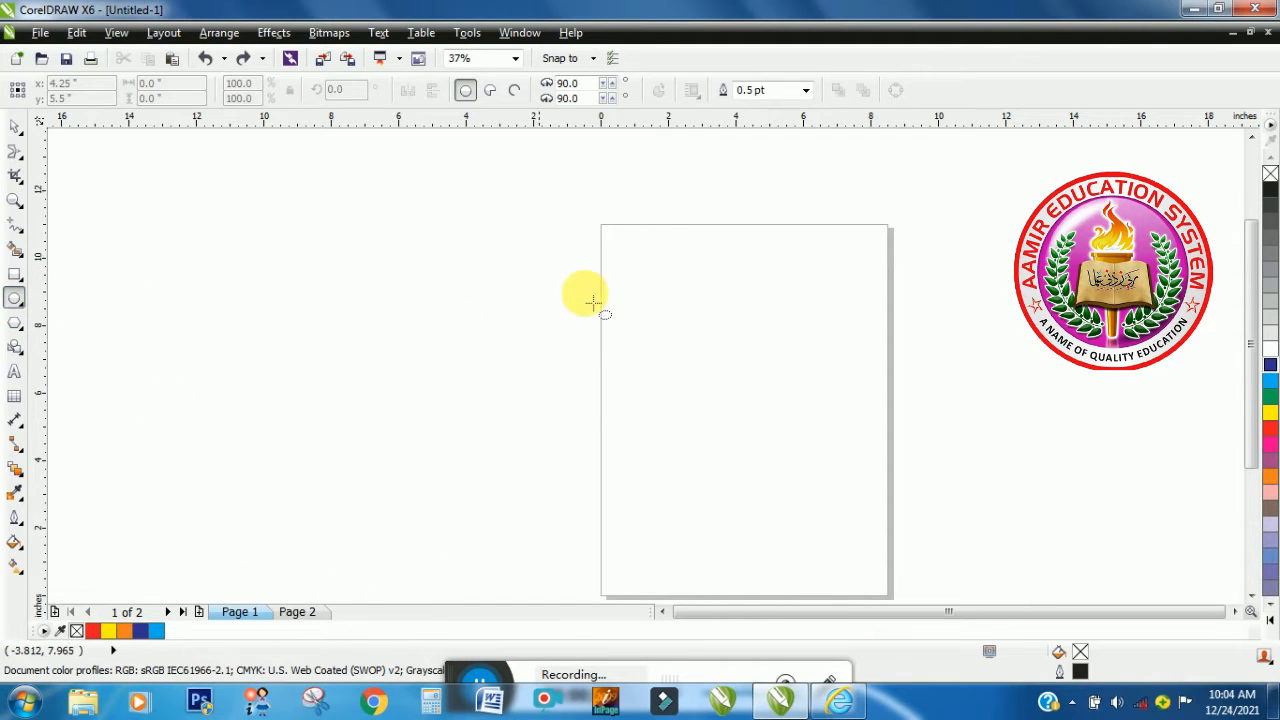
left_click_drag(626, 270, 798, 460)
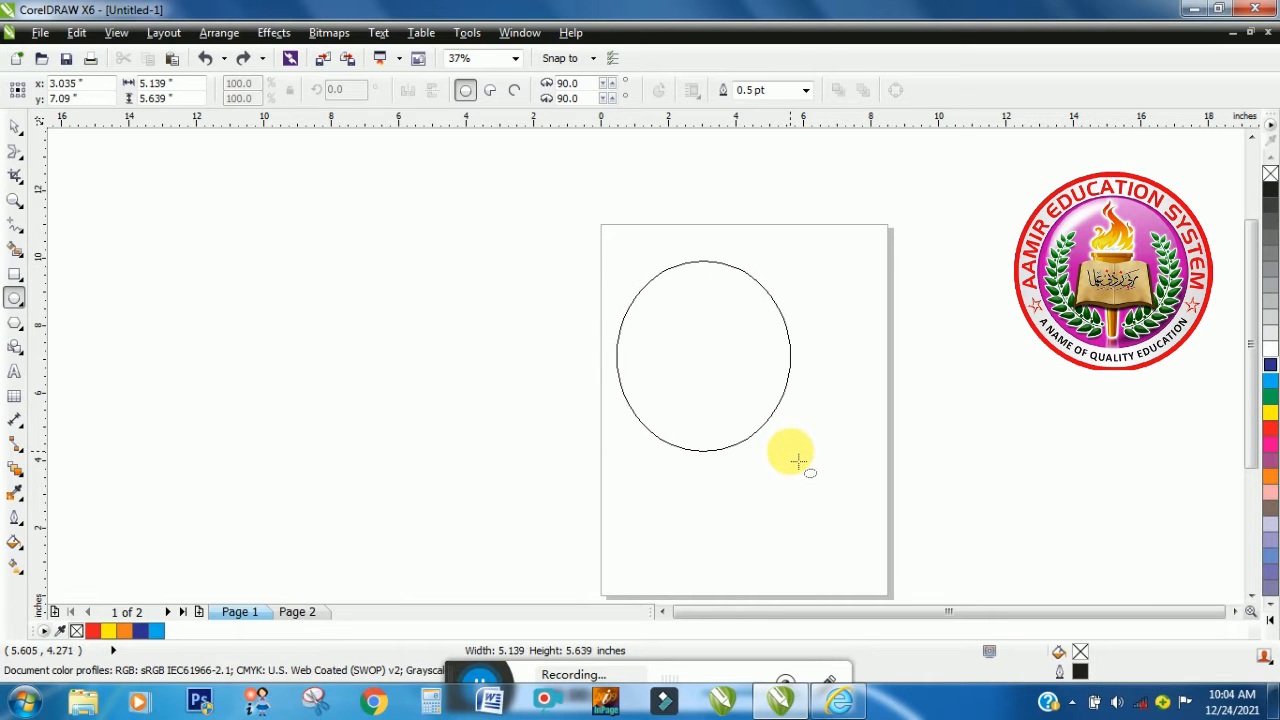
- Try a 10 pt outline on the ellipse, and set its outline width to 4 pt
left_click(806, 90)
left_click(790, 229)
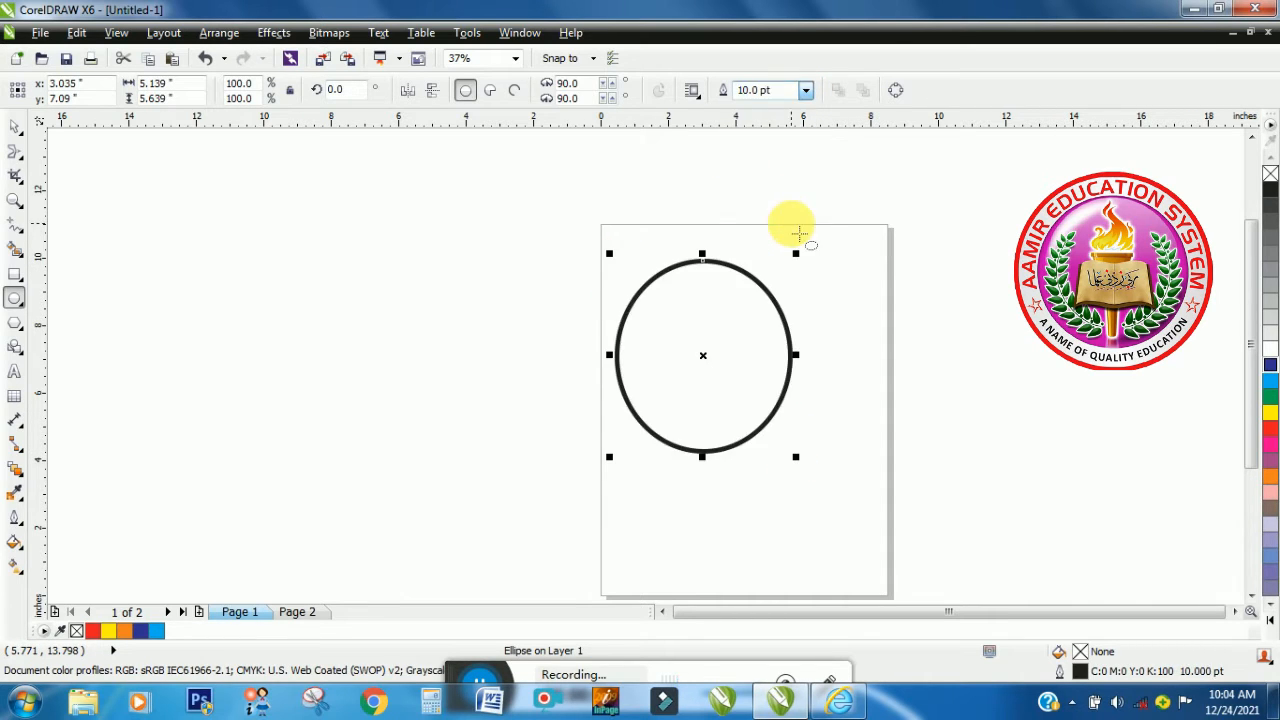
left_click(806, 90)
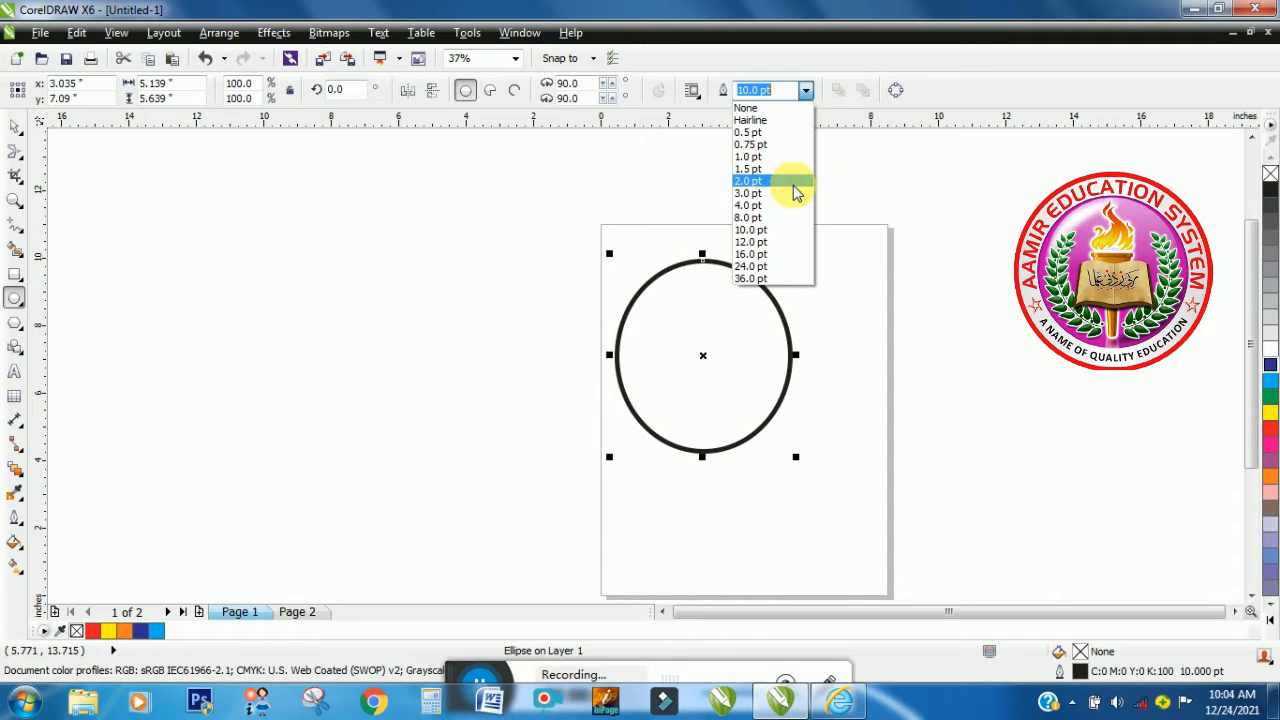
left_click(792, 208)
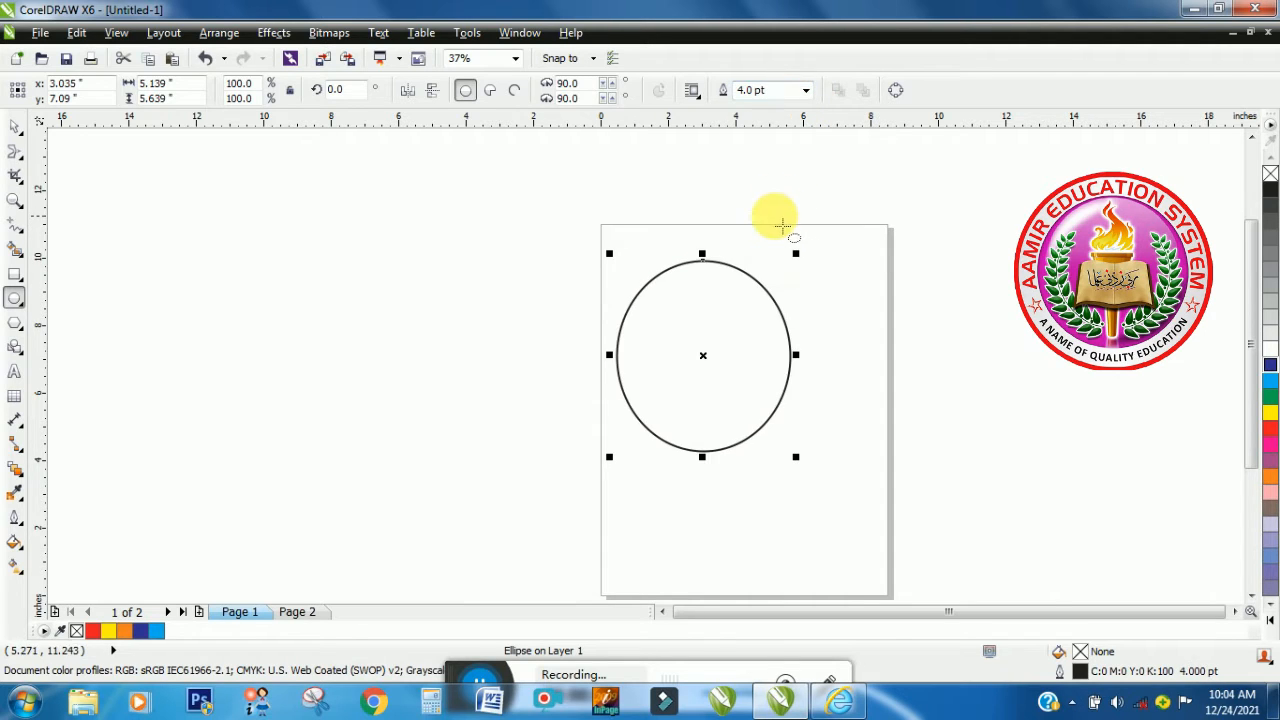
left_click(806, 90)
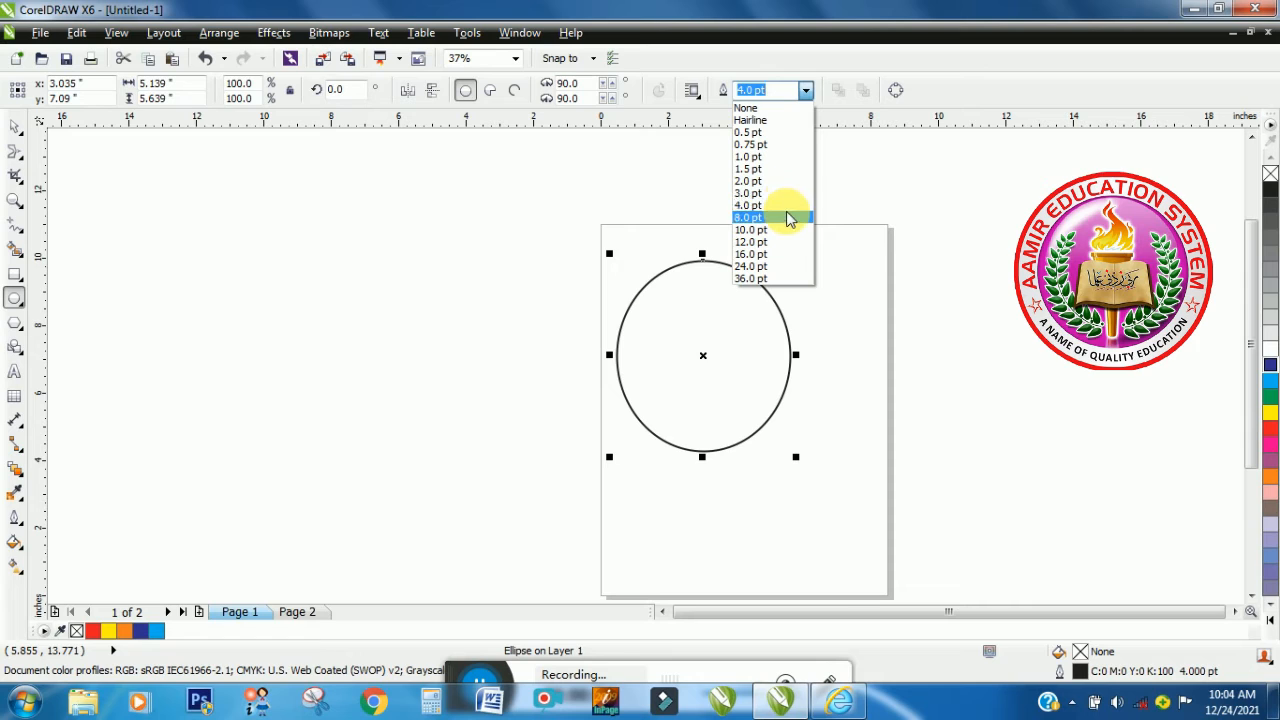
left_click(786, 205)
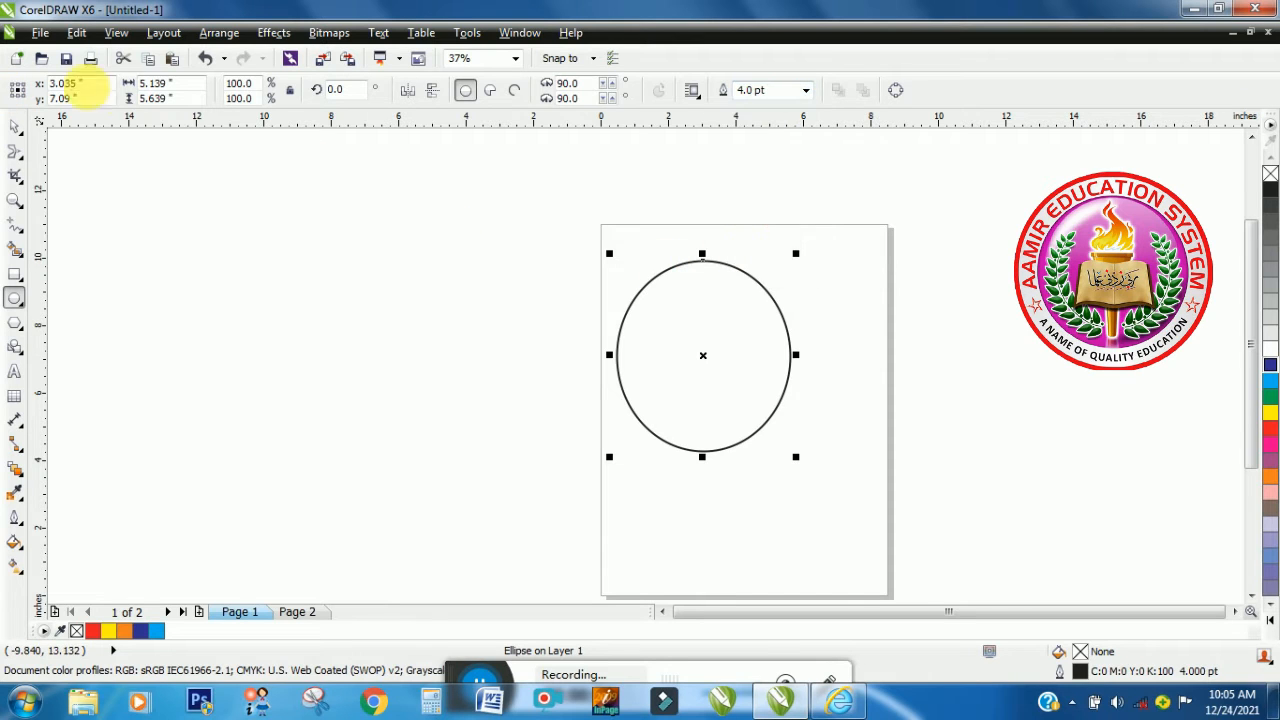
- Activate the Smear tool with smooth smear and shrink its nib radius to 0.578 inches
left_click(15, 152)
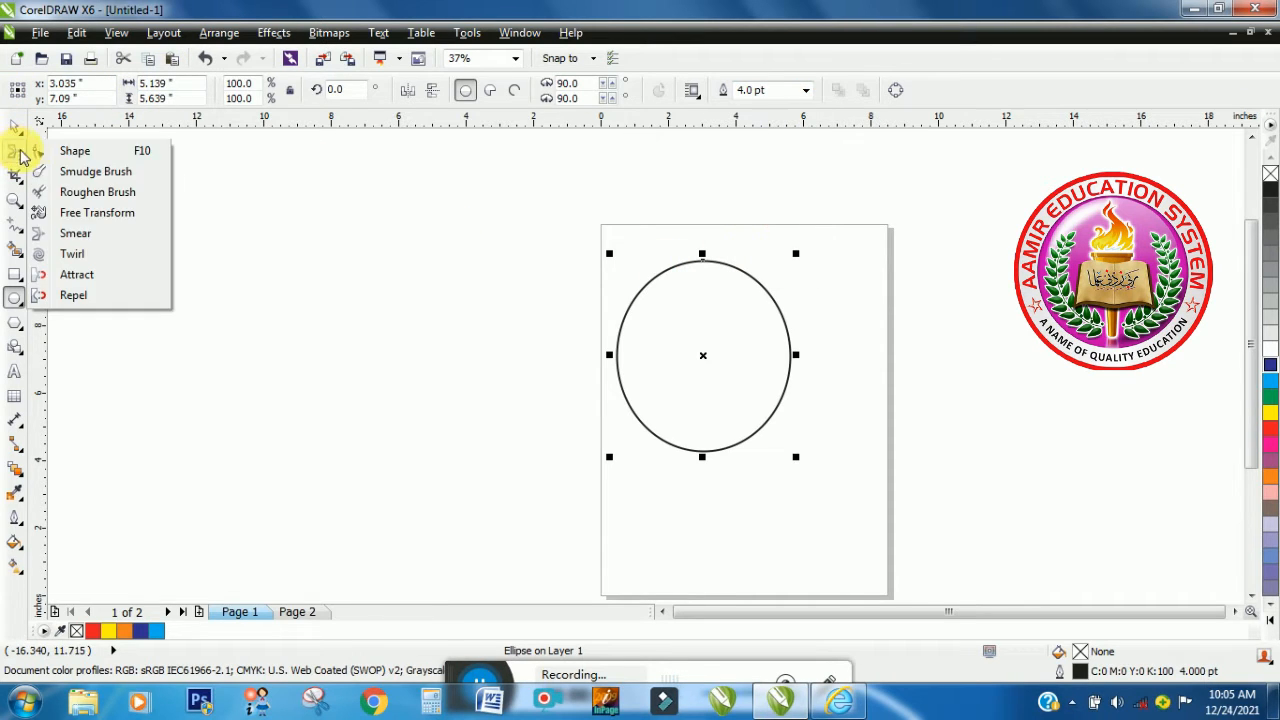
left_click(78, 236)
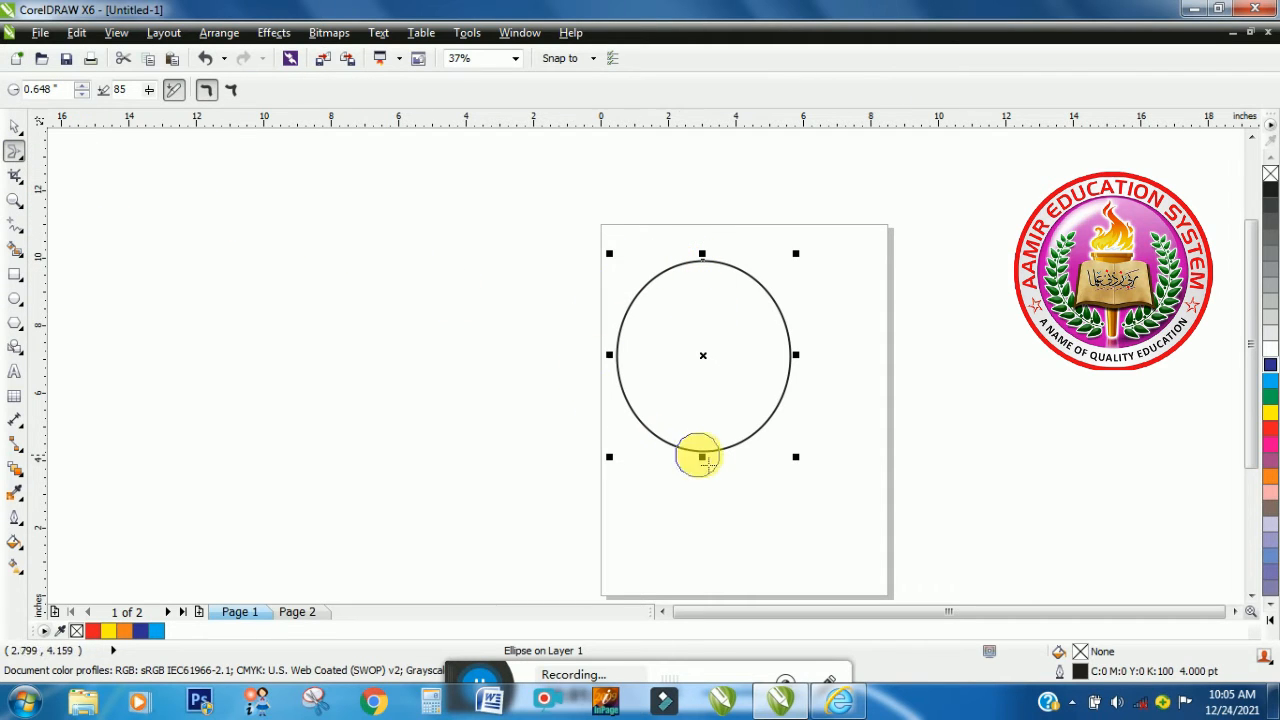
left_click(203, 93)
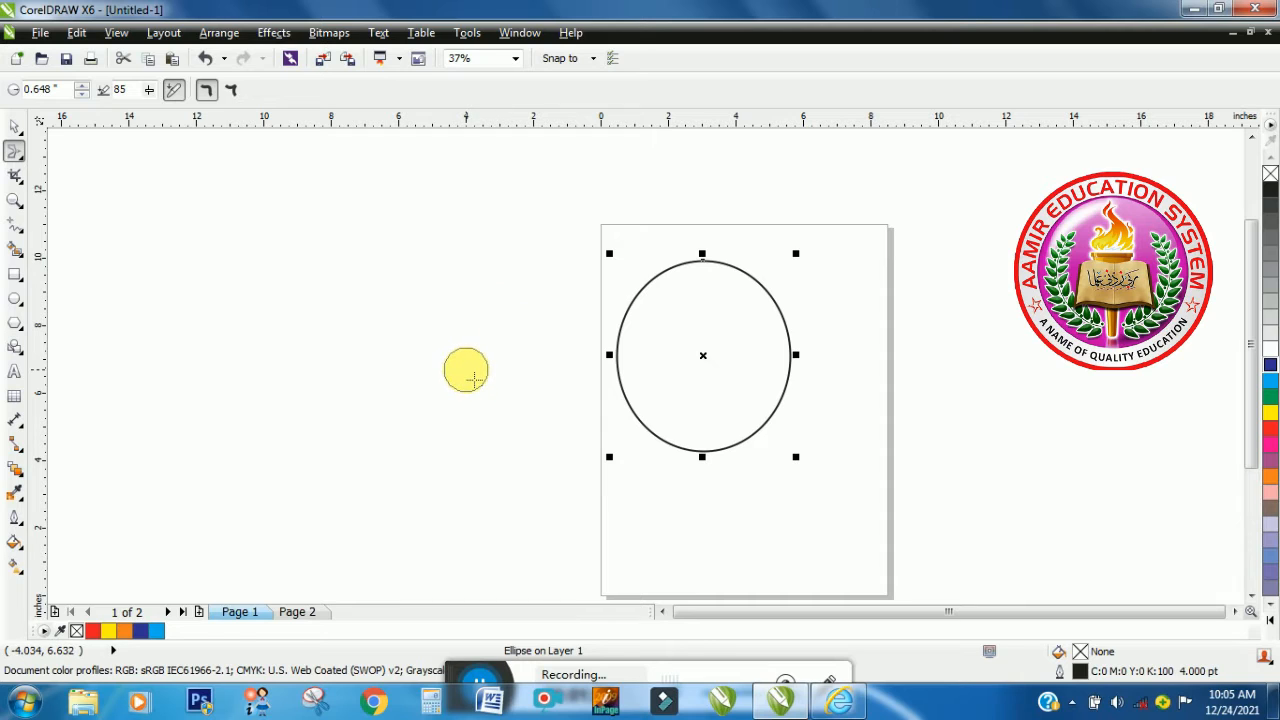
mouse_move(470, 370)
left_mouse_down()
mouse_move(497, 277)
mouse_move(497, 333)
mouse_move(481, 354)
mouse_move(516, 273)
mouse_move(484, 360)
left_mouse_up()
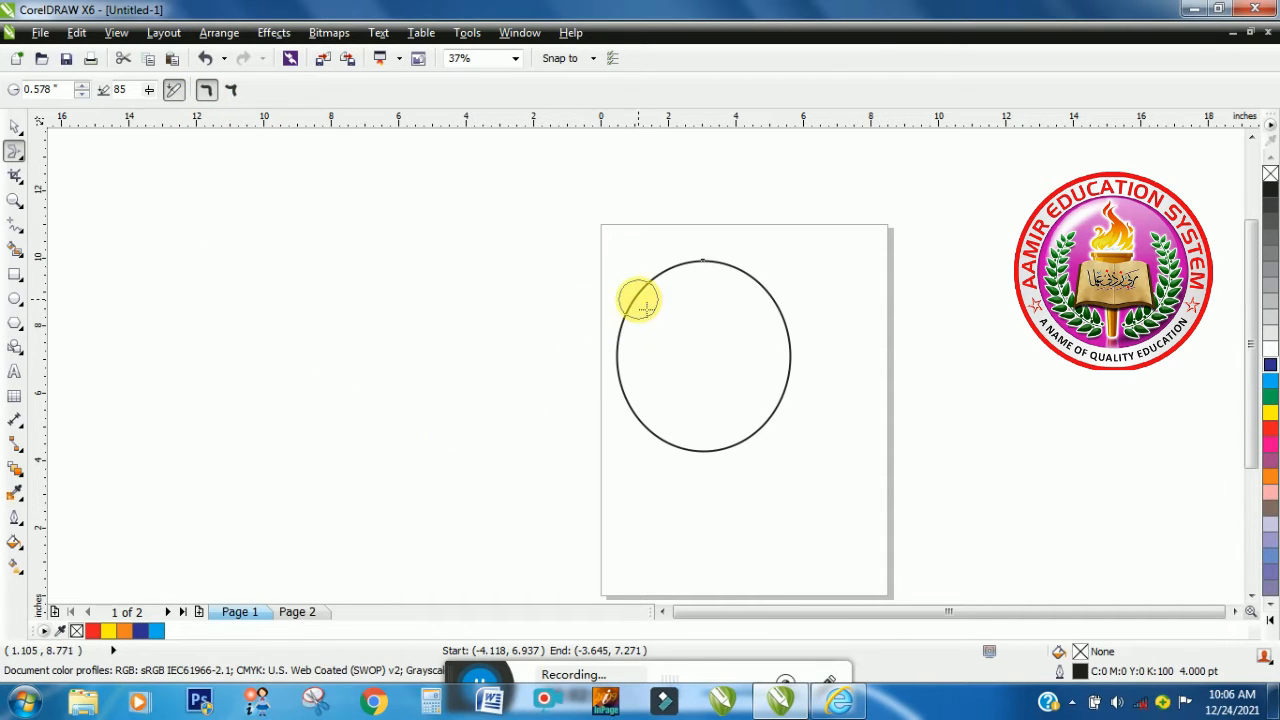
- Smear the ellipse's outline outward with smooth smear into curved spikes all the way around it
mouse_move(652, 306)
left_mouse_down()
mouse_move(626, 283)
mouse_move(590, 290)
left_mouse_up()
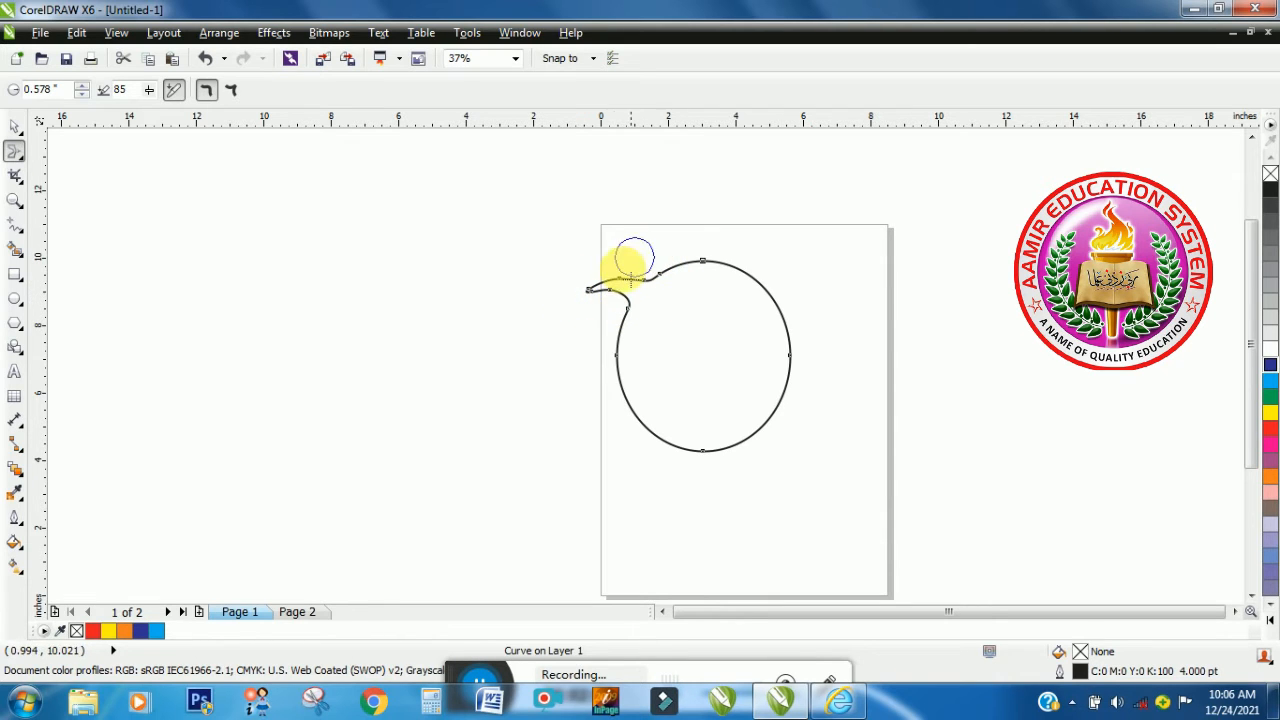
left_click_drag(628, 357, 563, 379)
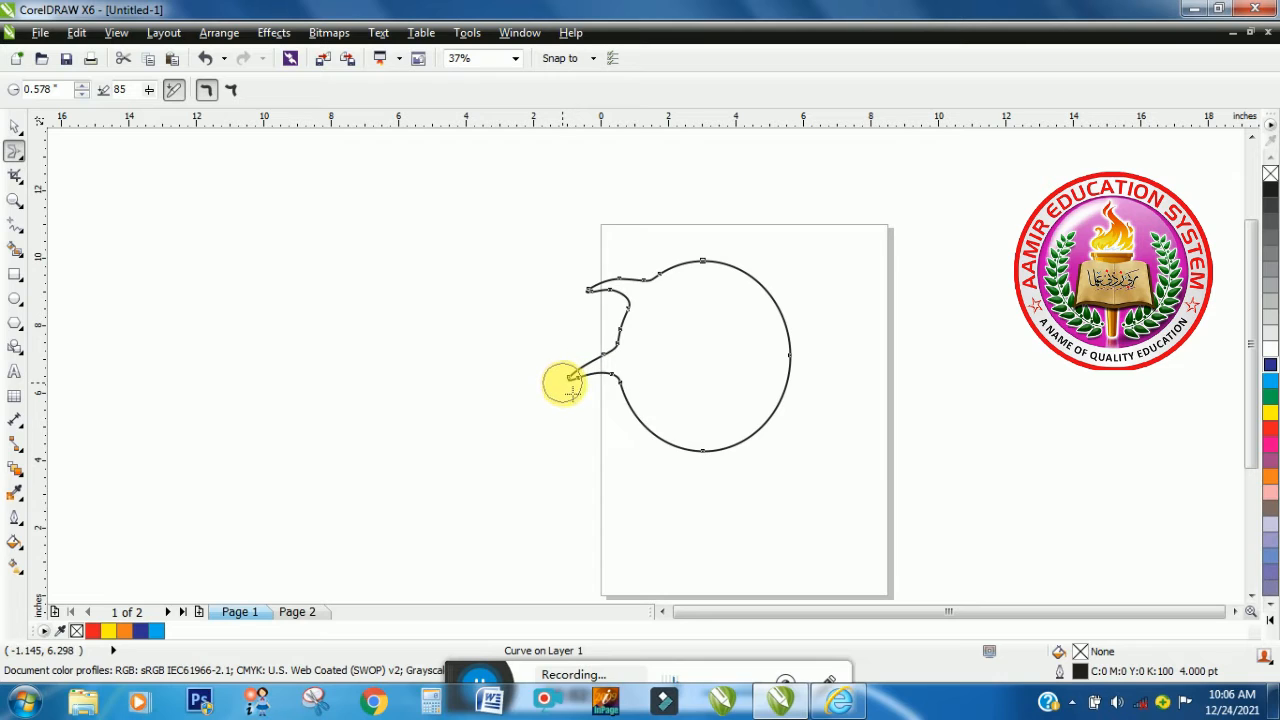
left_click_drag(645, 398, 597, 455)
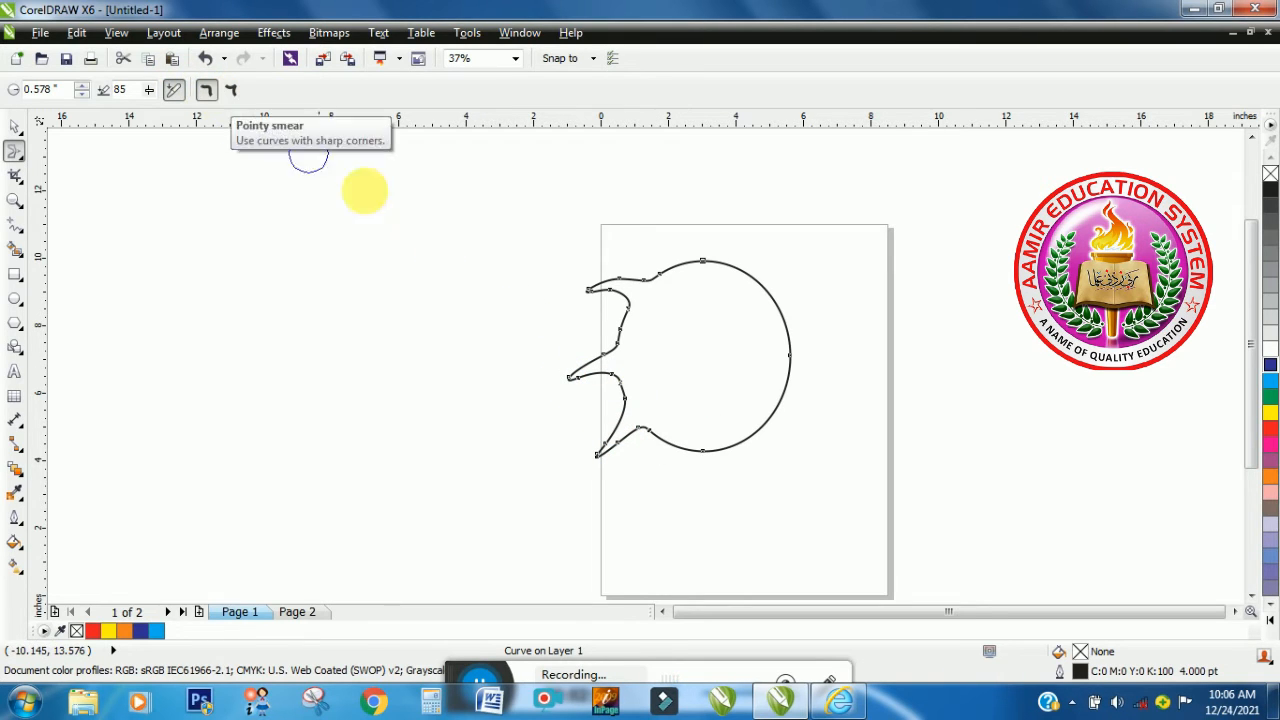
mouse_move(674, 269)
left_mouse_down()
mouse_move(652, 216)
mouse_move(703, 272)
mouse_move(748, 234)
left_mouse_up()
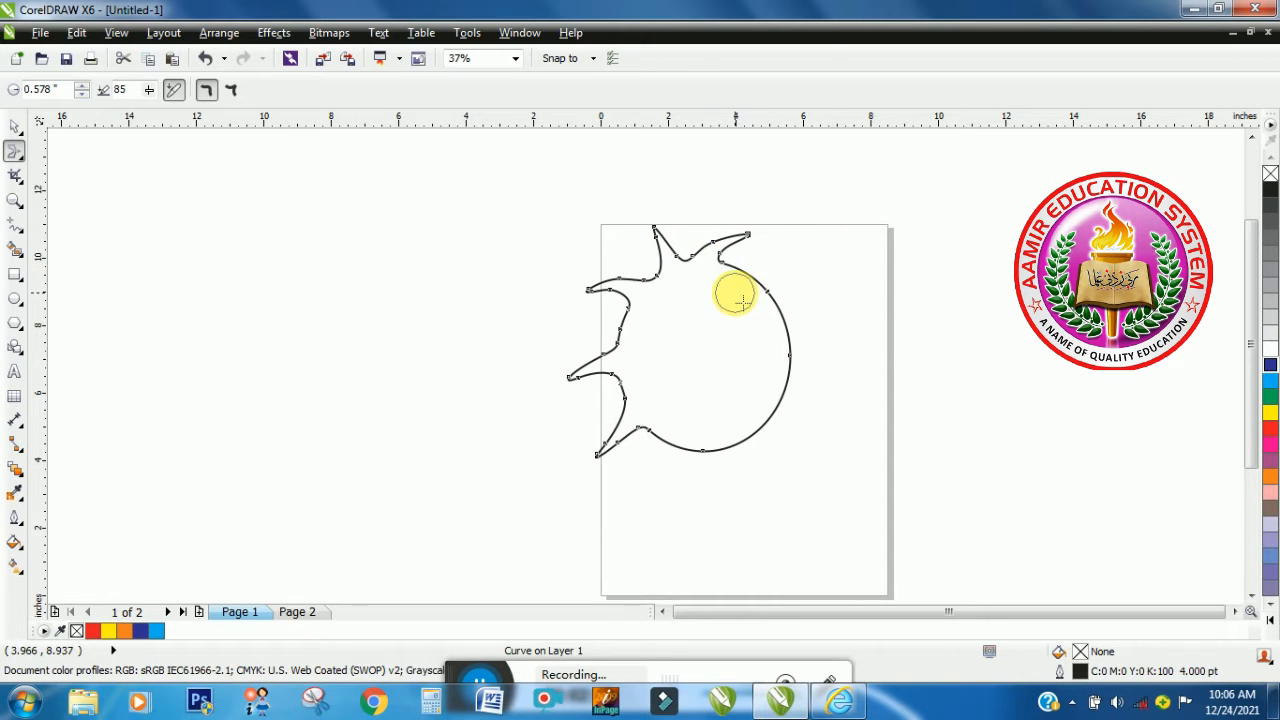
mouse_move(742, 302)
left_mouse_down()
mouse_move(791, 269)
mouse_move(797, 323)
mouse_move(864, 324)
left_mouse_up()
left_click_drag(757, 380, 838, 385)
left_click_drag(766, 414, 817, 428)
left_click_drag(738, 436, 748, 508)
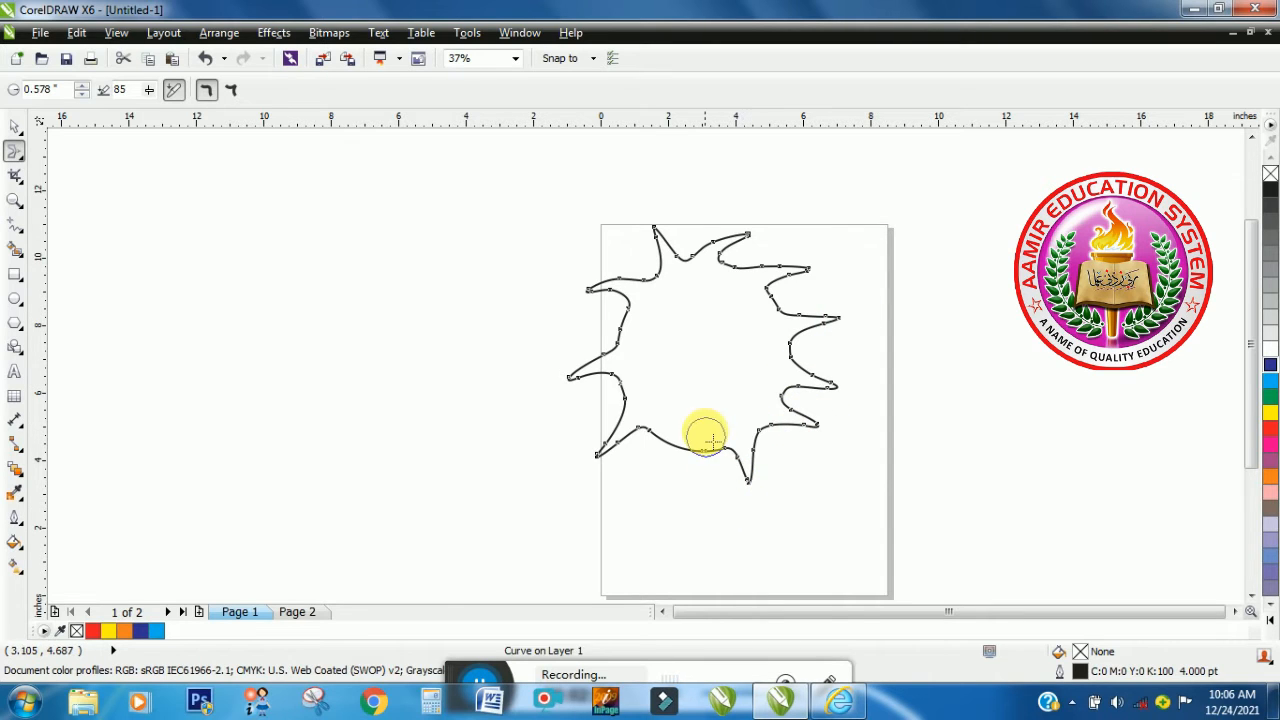
left_click_drag(706, 437, 680, 486)
left_click_drag(663, 443, 649, 490)
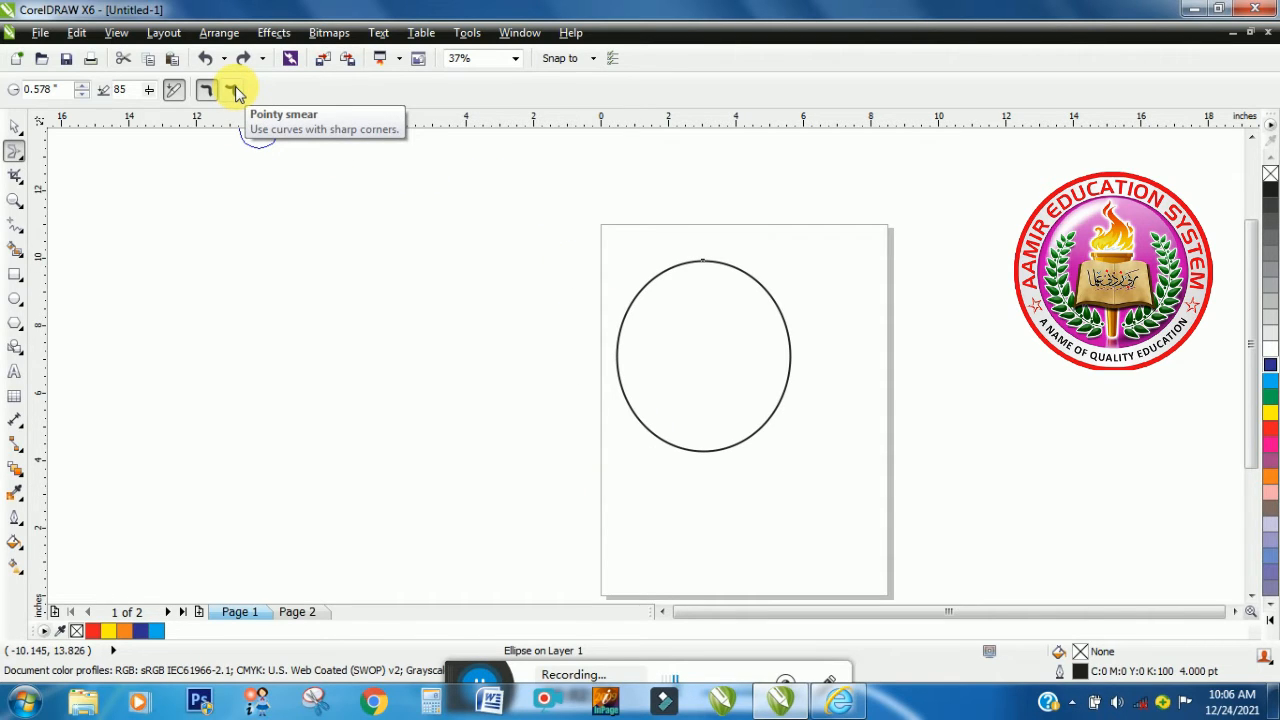
- Switch the Smear tool to pointy smear and pull sharp spikes out of the ellipse's upper and right edges
left_click(233, 90)
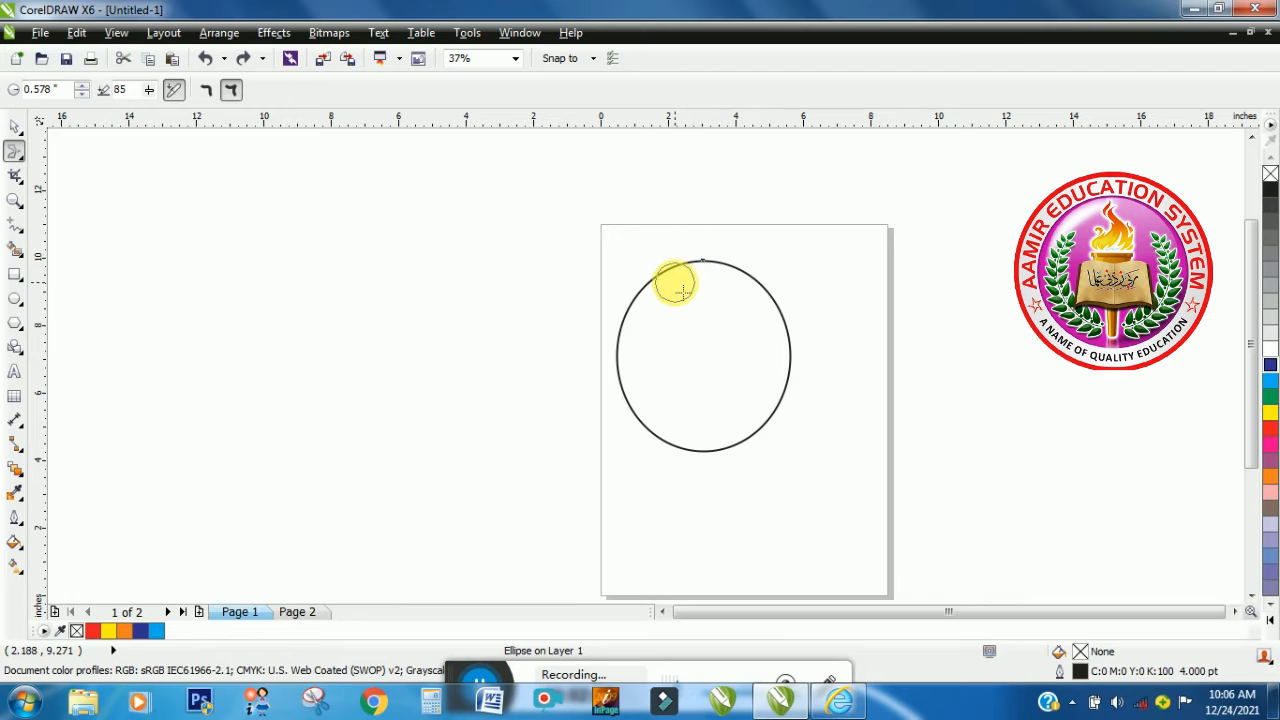
mouse_move(671, 280)
left_mouse_down()
mouse_move(660, 266)
mouse_move(590, 258)
left_mouse_up()
mouse_move(717, 357)
left_mouse_down()
mouse_move(703, 266)
mouse_move(737, 208)
left_mouse_up()
left_click_drag(735, 290, 803, 249)
left_click_drag(757, 383, 851, 337)
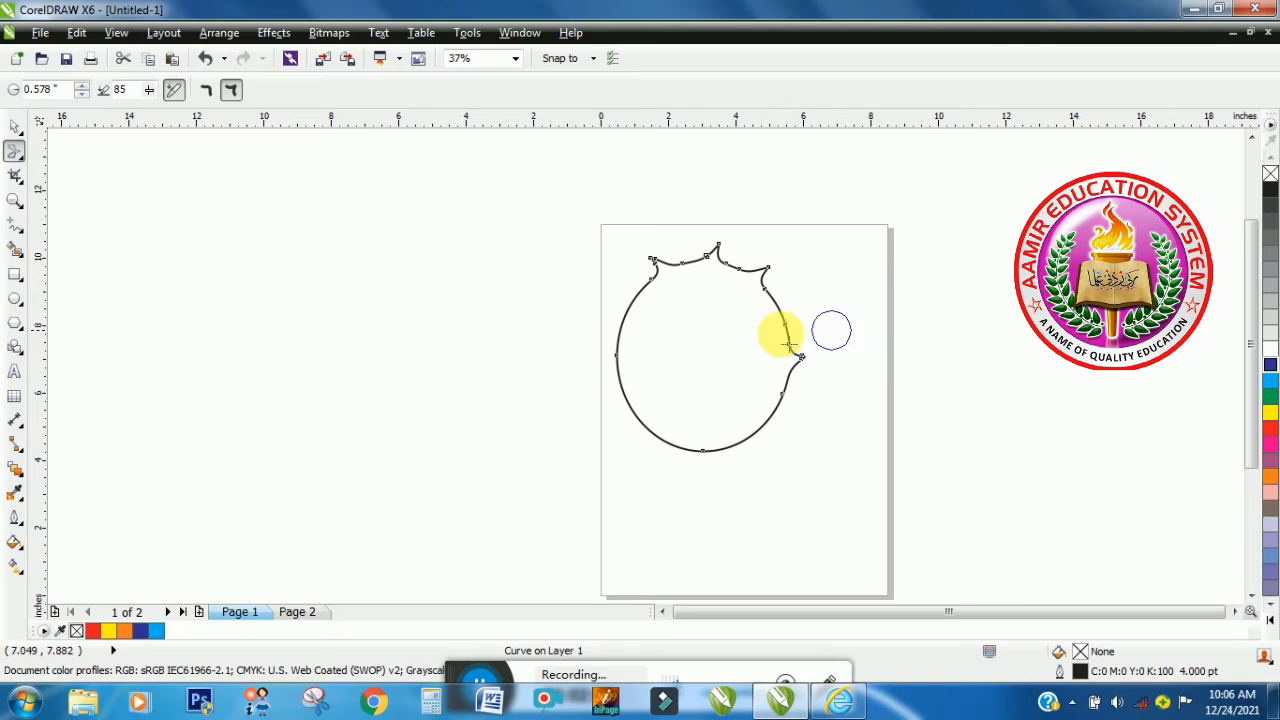
- Try a smear pressure of 96, and set the pressure to 81
left_click(148, 87)
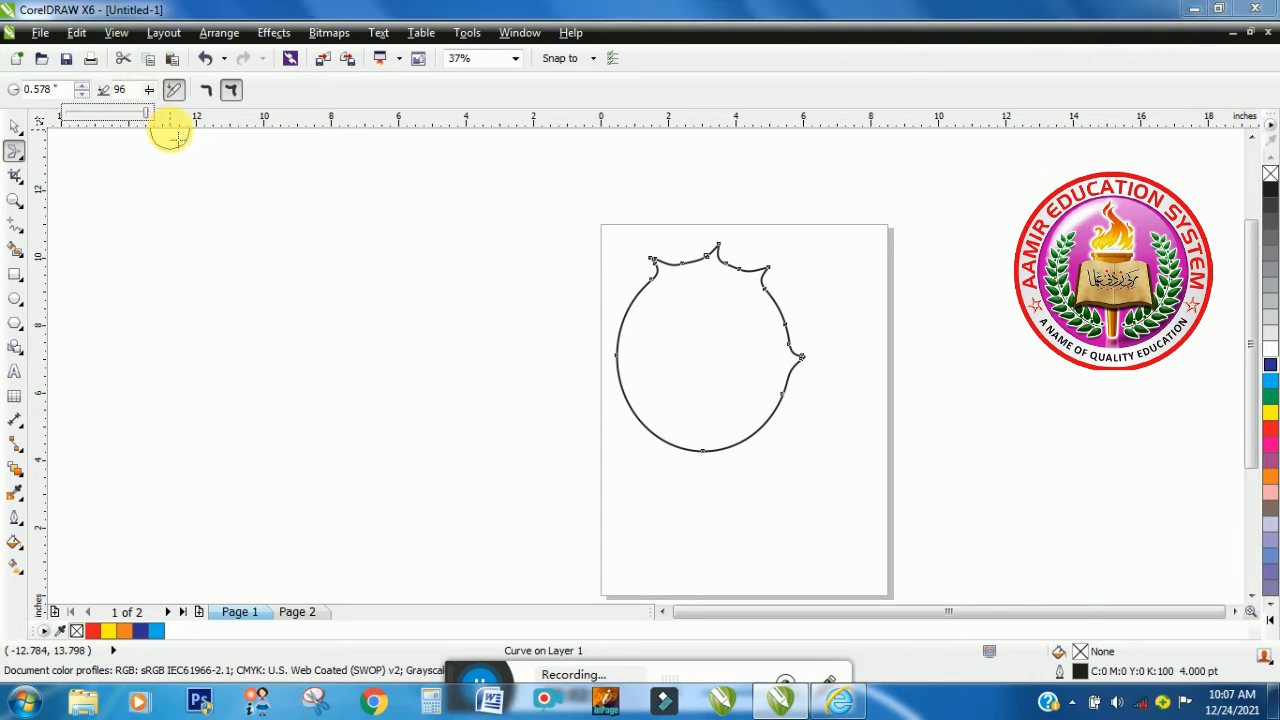
left_click(142, 202)
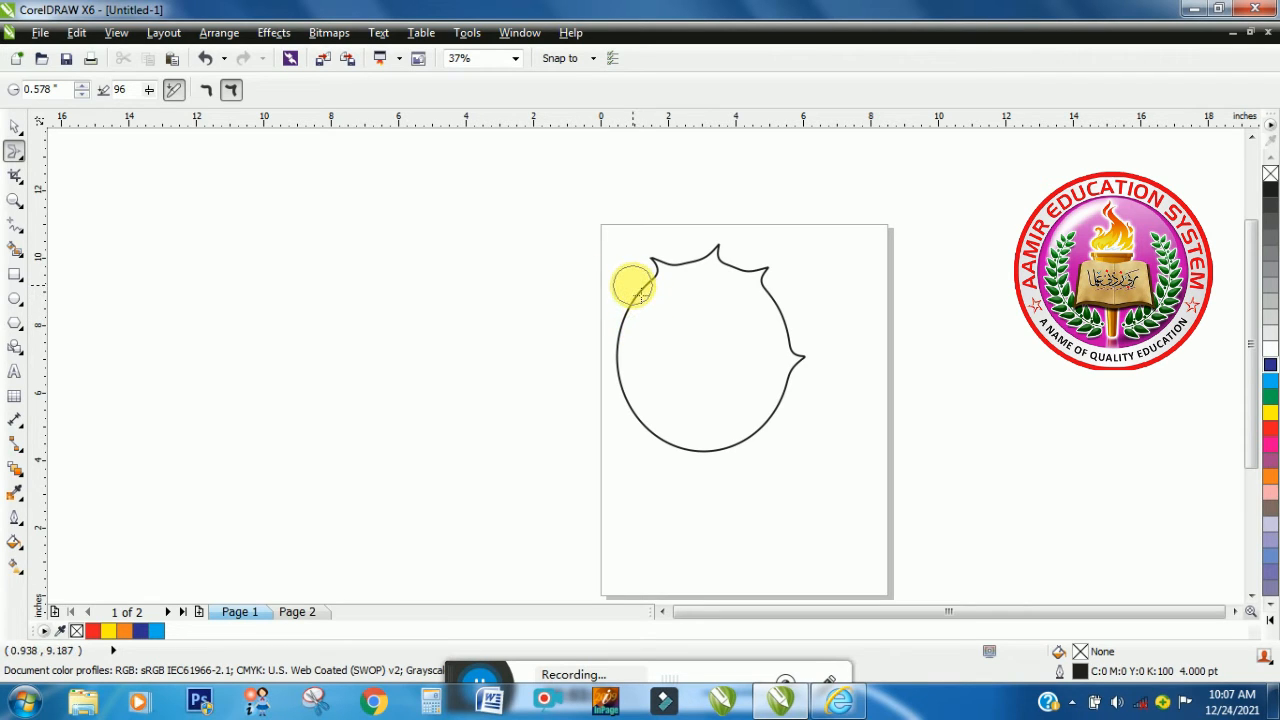
left_click(150, 91)
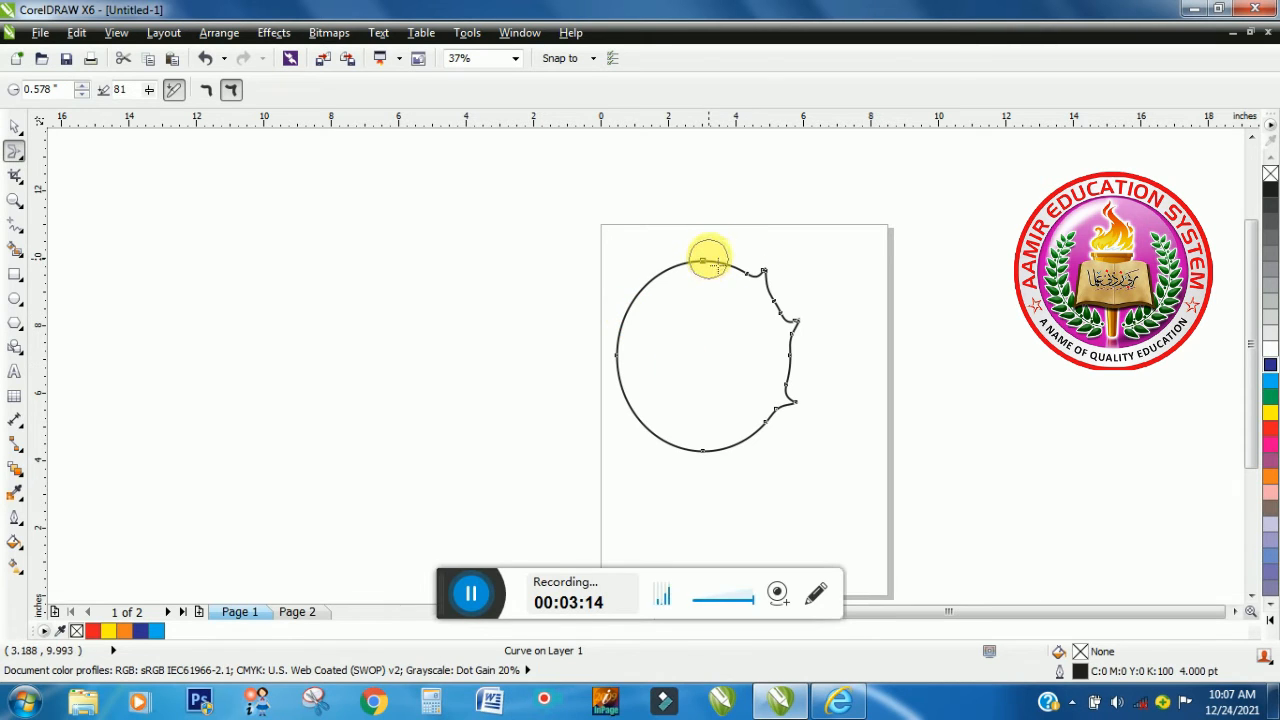
- Smear pointed spikes outward along the top and left edges of the curve
mouse_move(709, 258)
left_mouse_down()
mouse_move(688, 298)
mouse_move(652, 272)
left_mouse_up()
left_click_drag(643, 319, 606, 318)
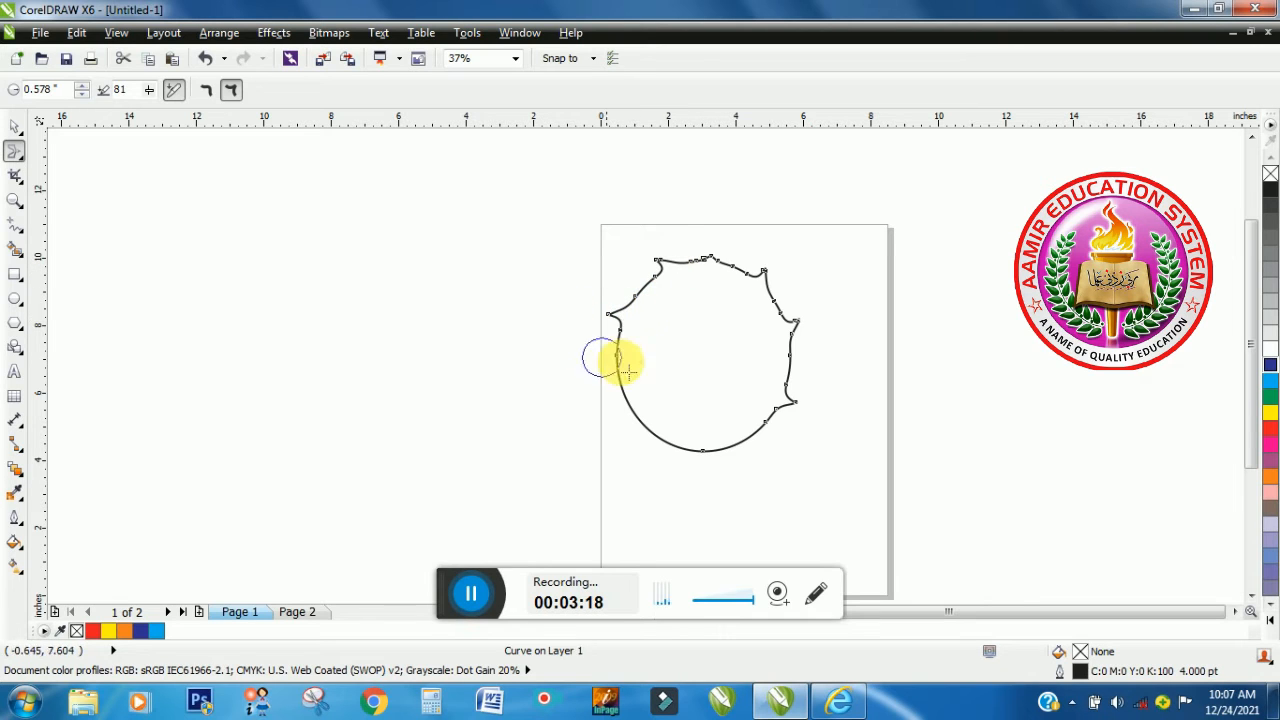
mouse_move(612, 368)
left_mouse_down()
mouse_move(592, 380)
mouse_move(640, 409)
mouse_move(586, 420)
left_mouse_up()
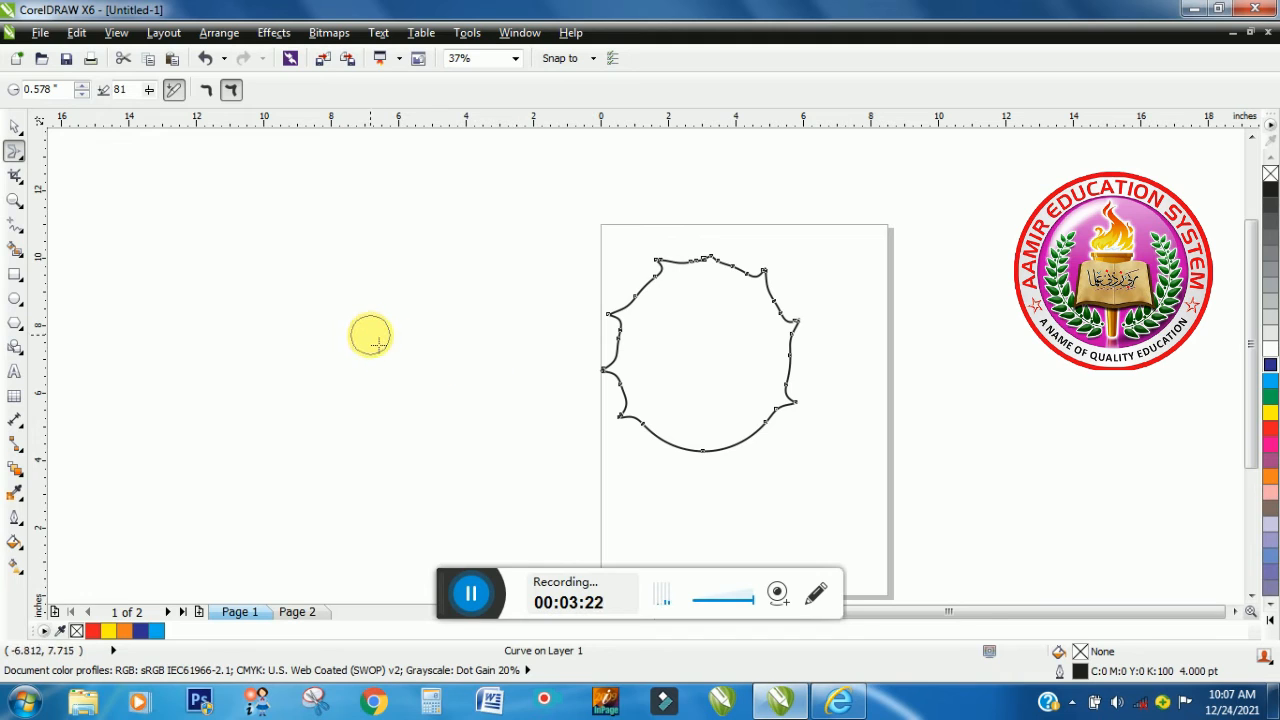
- Enlarge the smear nib radius to 1.002 inches and pull larger spikes outward from the curve's bottom, right and top edges
left_click_drag(370, 335, 394, 311)
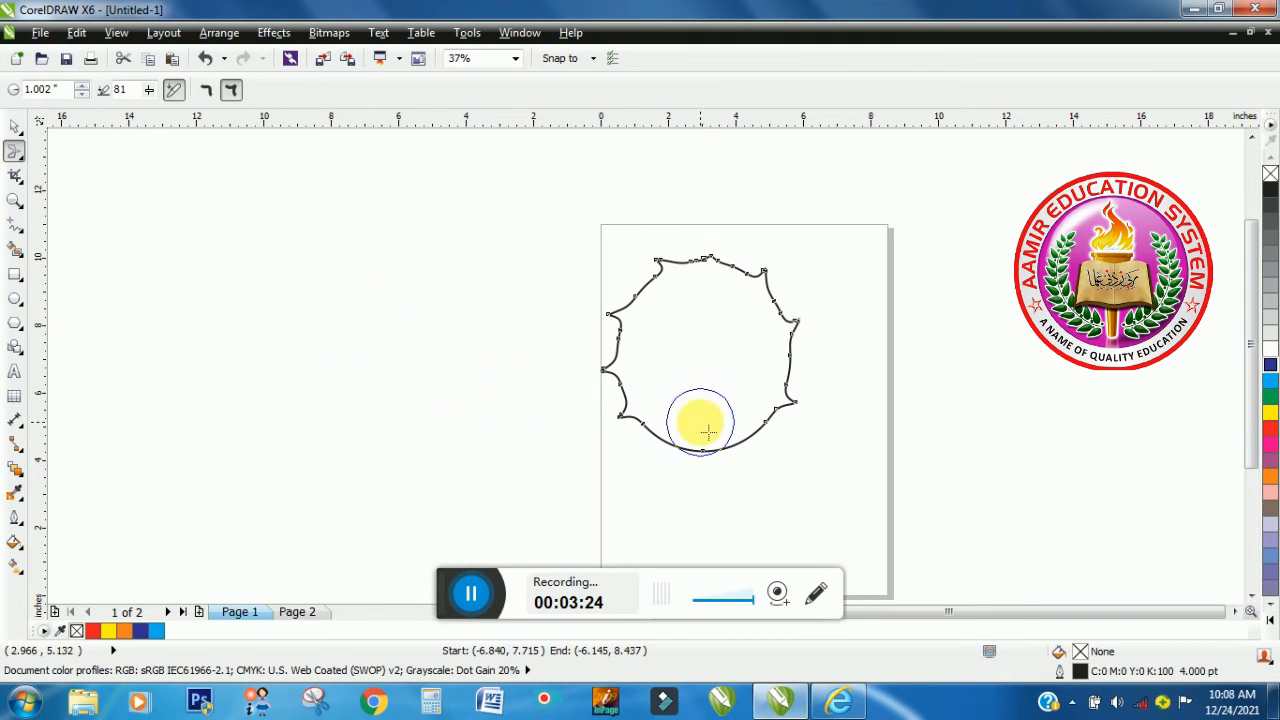
left_click_drag(701, 423, 698, 497)
left_click_drag(737, 421, 777, 466)
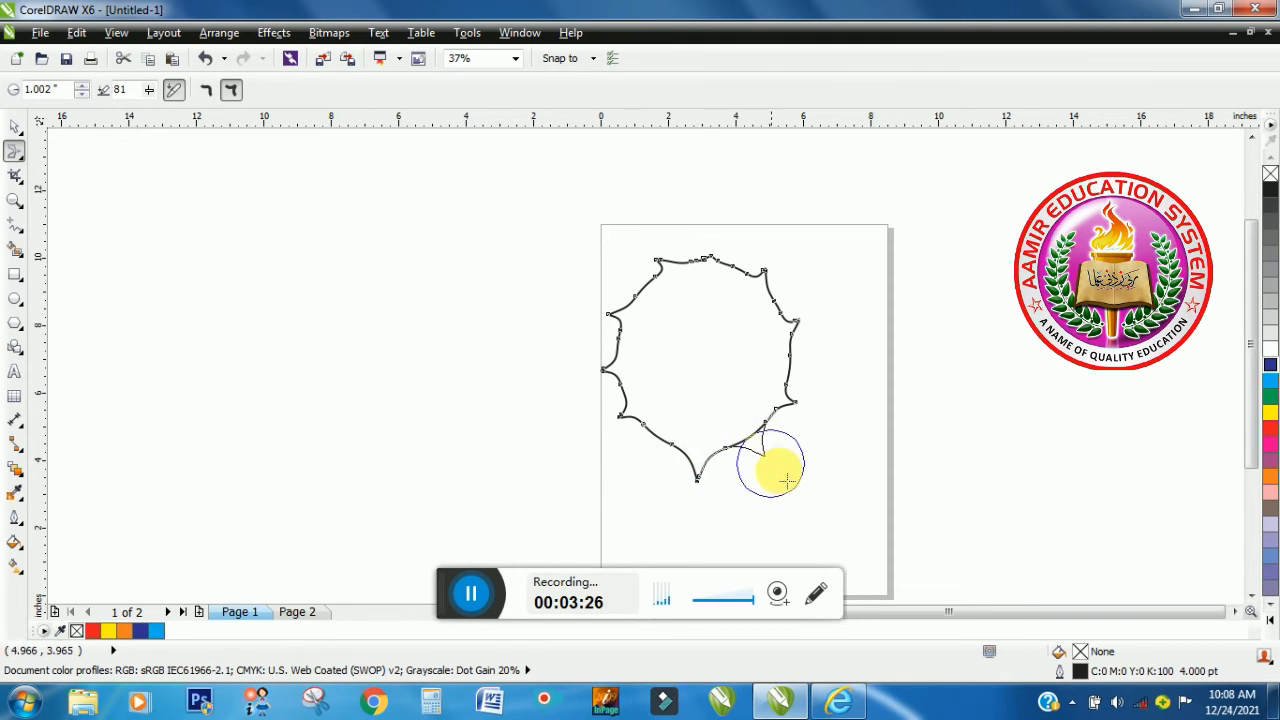
left_click_drag(771, 371, 878, 363)
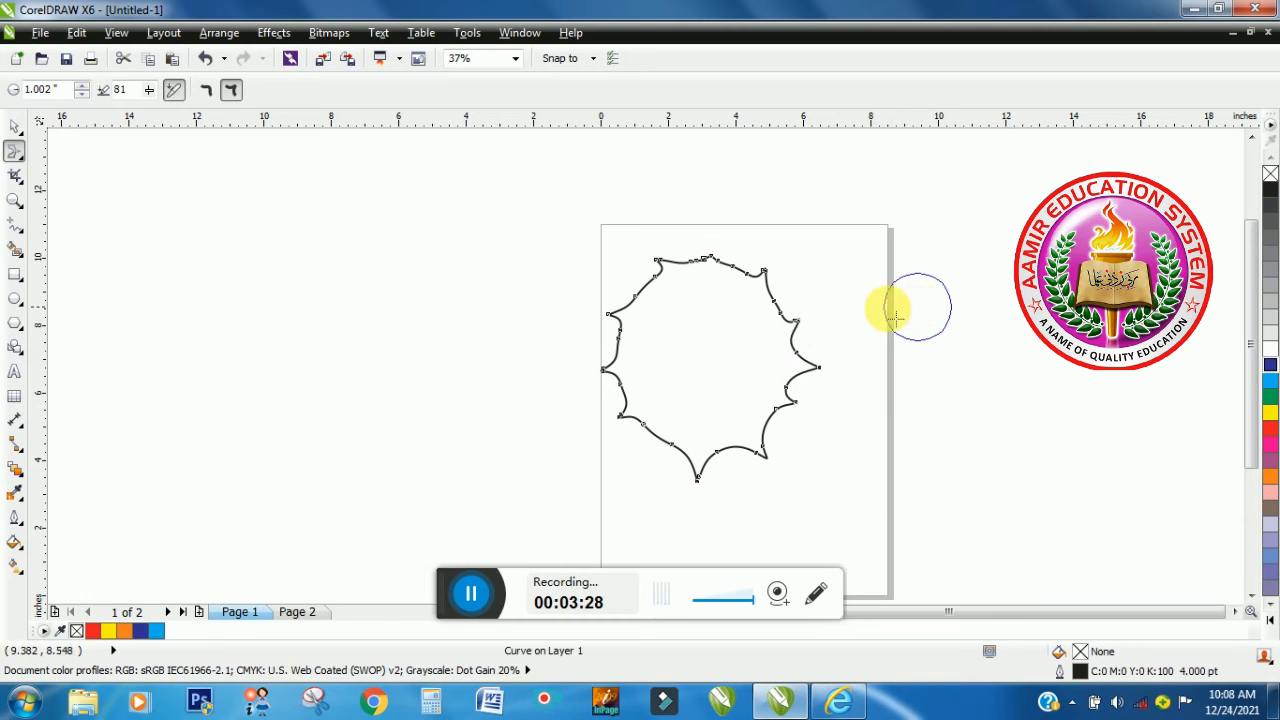
left_click_drag(760, 329, 811, 257)
left_click_drag(711, 323, 735, 230)
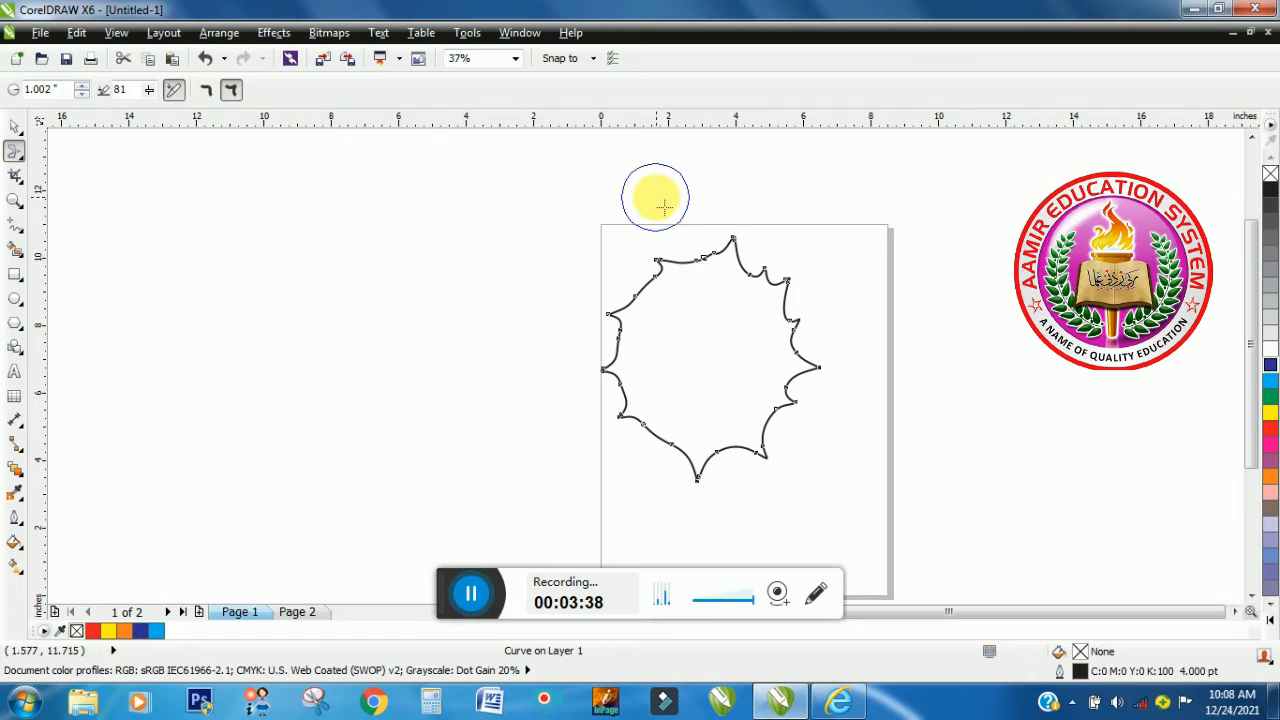
left_click_drag(665, 304, 486, 237)
- Smear the outline between the spikes inward toward the centre, working around the curve
left_click_drag(683, 217, 716, 353)
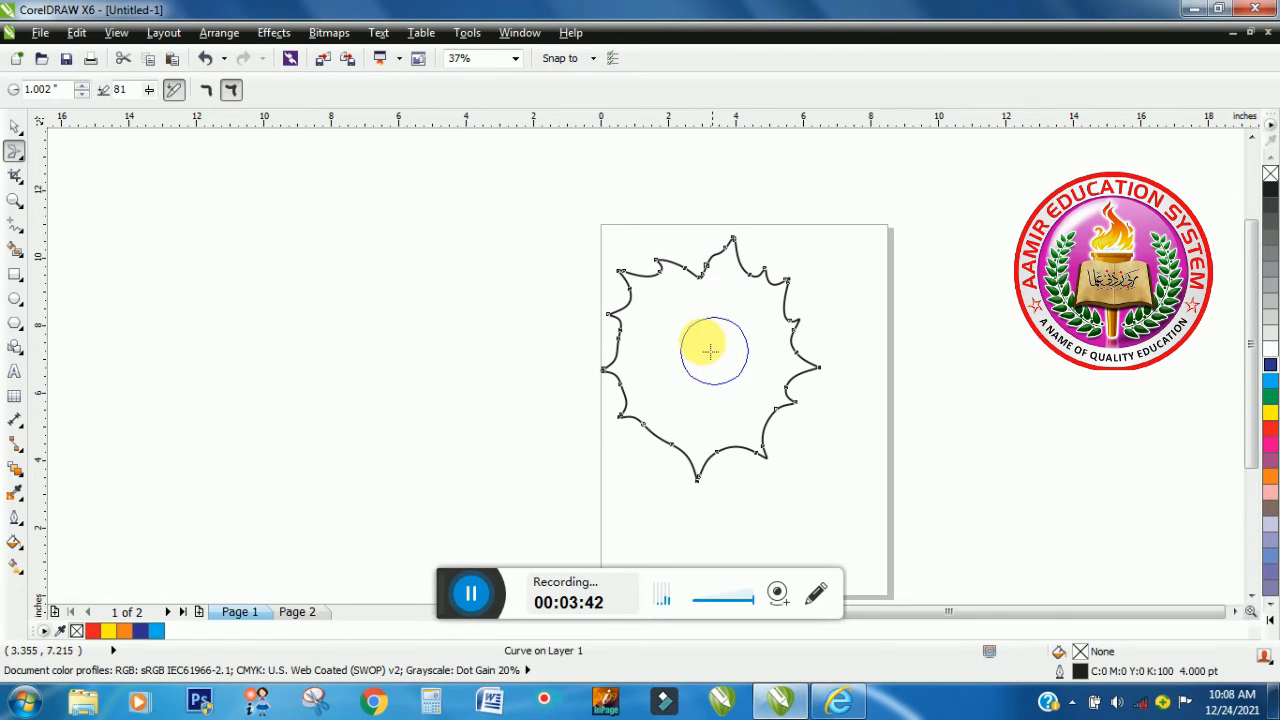
left_click_drag(776, 241, 686, 377)
left_click_drag(860, 308, 705, 357)
left_click_drag(803, 438, 707, 365)
mouse_move(752, 481)
left_mouse_down()
mouse_move(713, 392)
mouse_move(709, 348)
left_mouse_up()
mouse_move(634, 438)
left_mouse_down()
mouse_move(715, 386)
mouse_move(708, 373)
left_mouse_up()
left_click_drag(588, 377, 688, 360)
left_click_drag(602, 312, 690, 318)
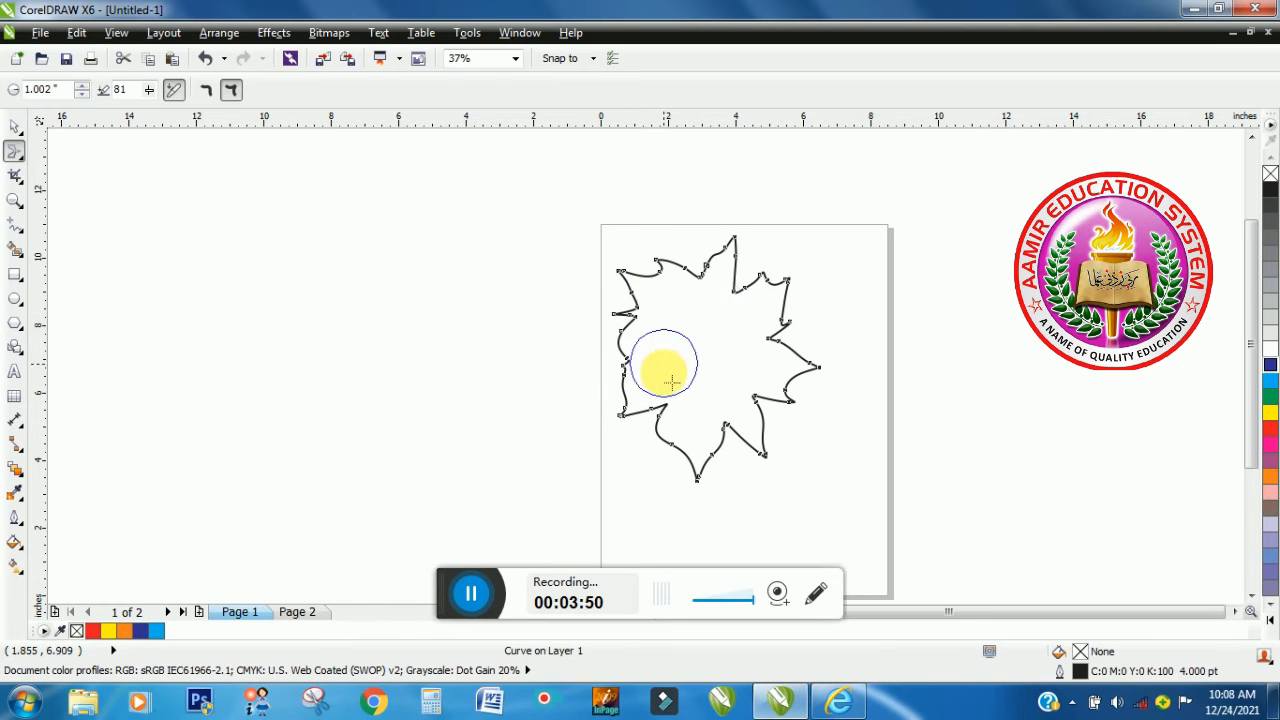
left_click_drag(612, 412, 654, 420)
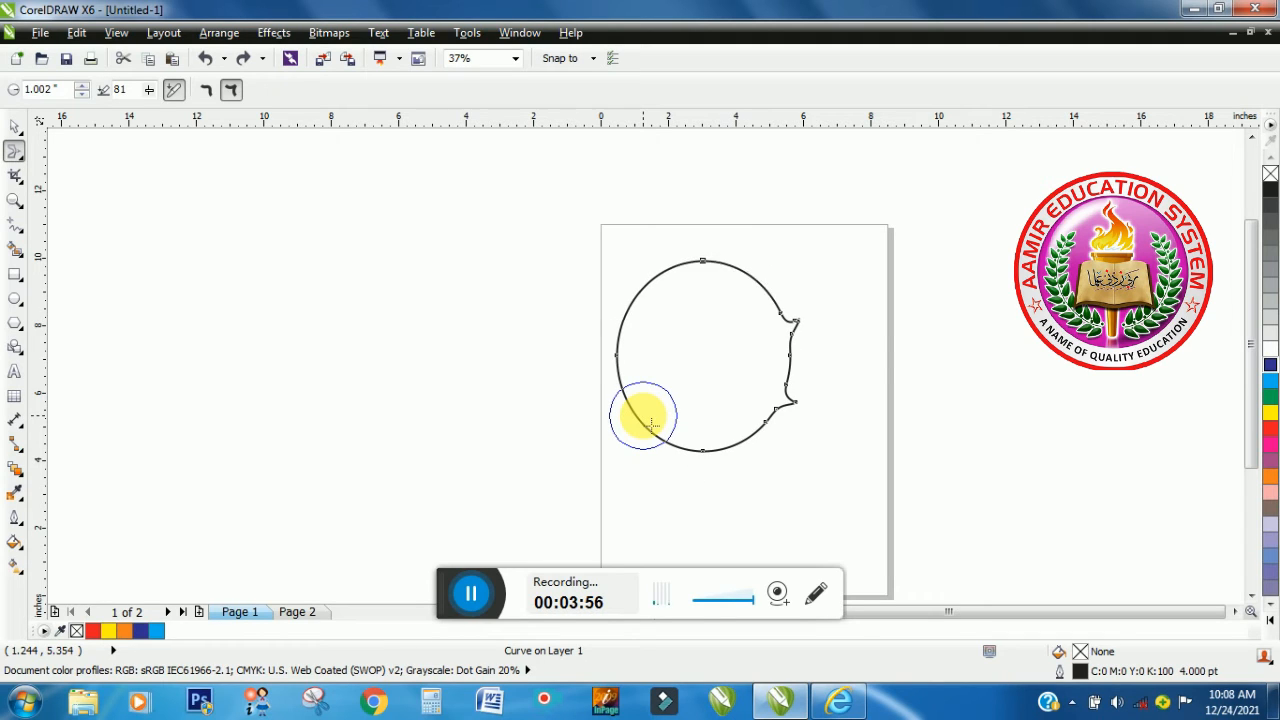
- Undo the smears and the drawing of the ellipse until the page is empty
key("ctrl+z")
key("ctrl+z")
key("ctrl+z")
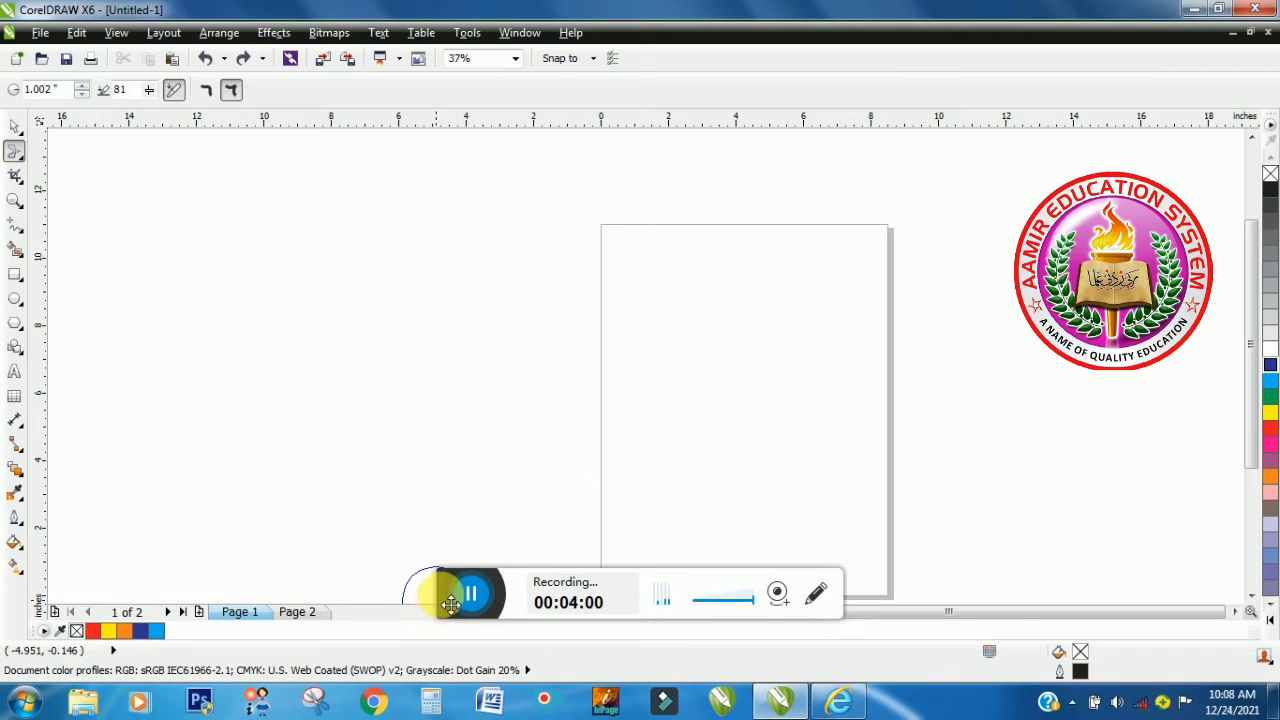
left_click_drag(451, 603, 431, 702)
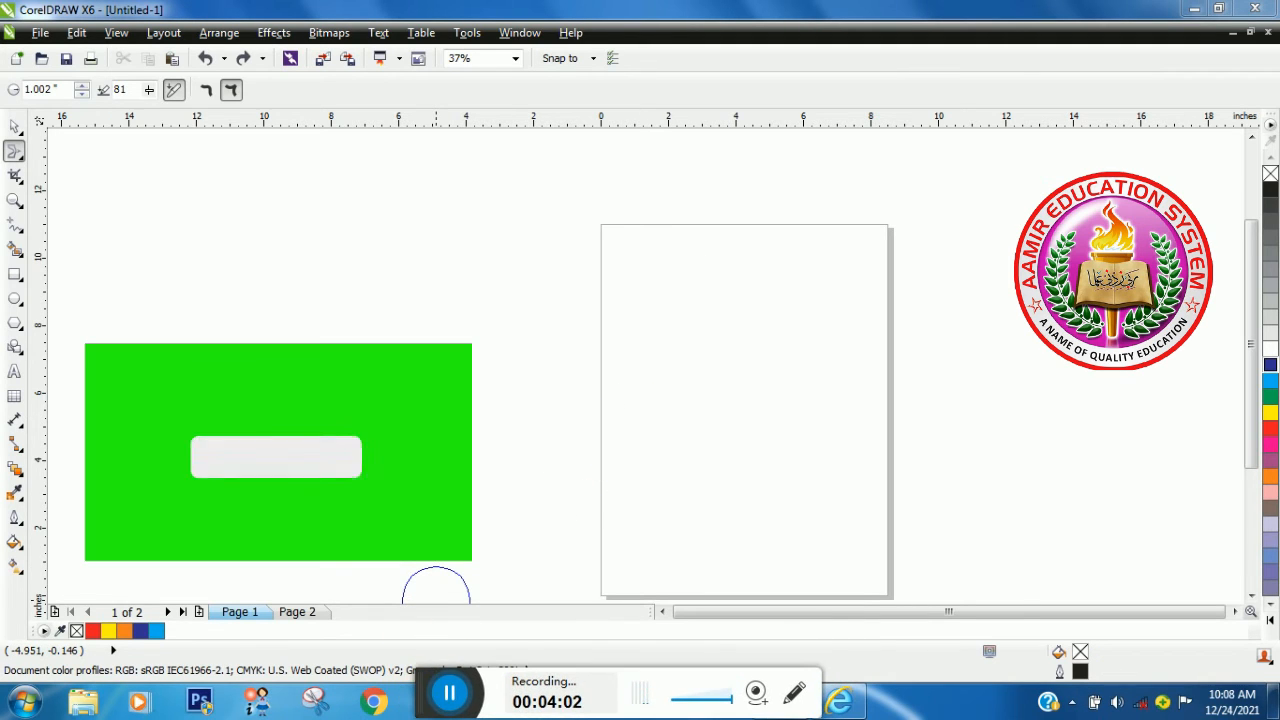
- Add the artistic text "A" in 72 pt Arial at the page's left edge
left_click(14, 371)
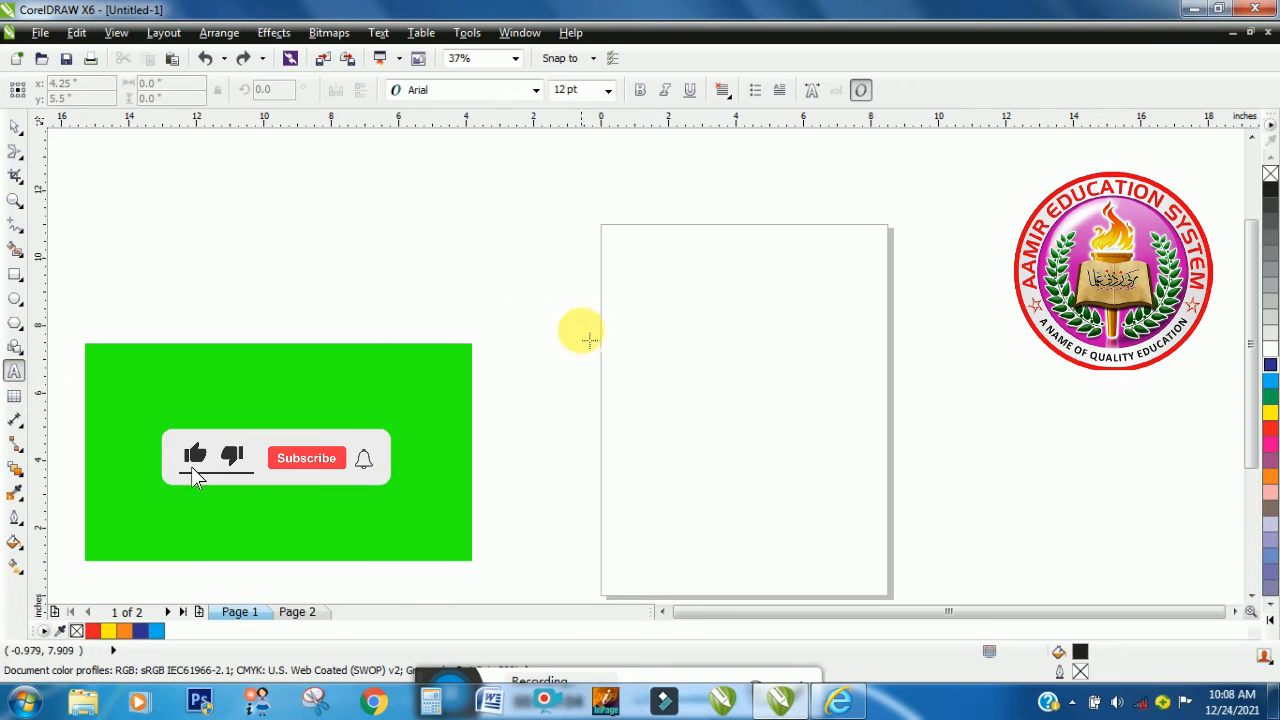
left_click(604, 330)
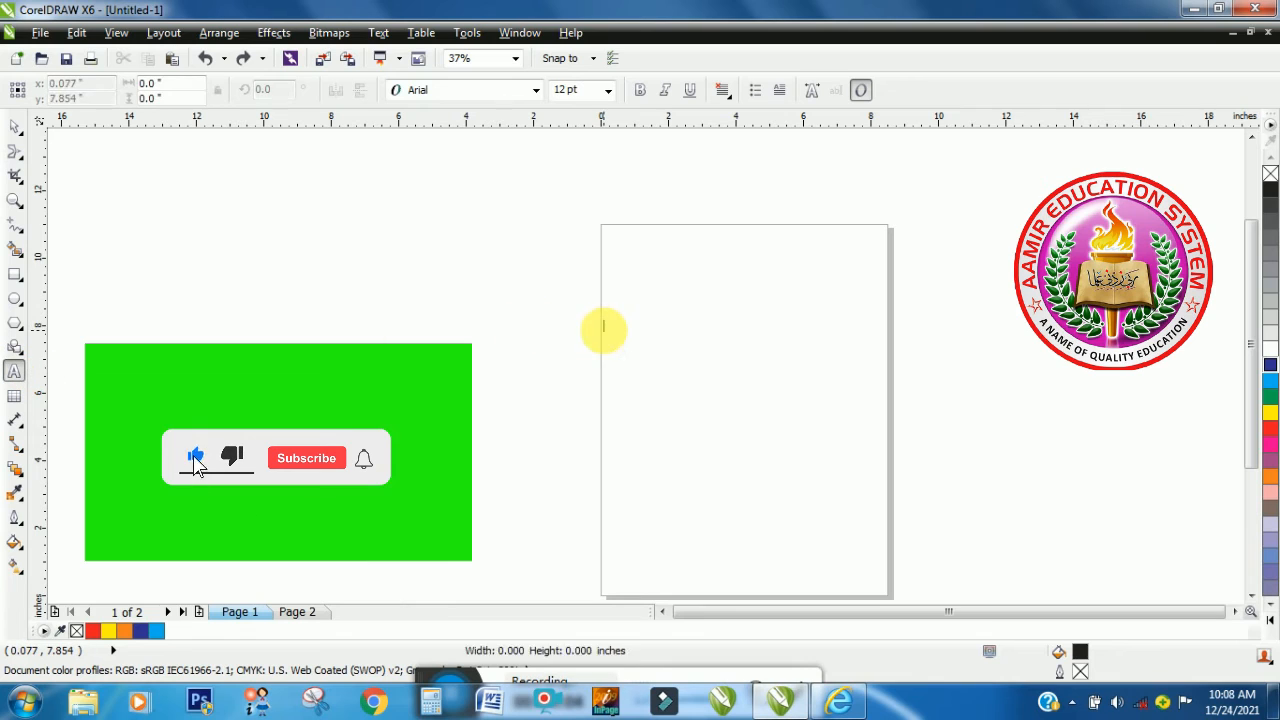
left_click(607, 90)
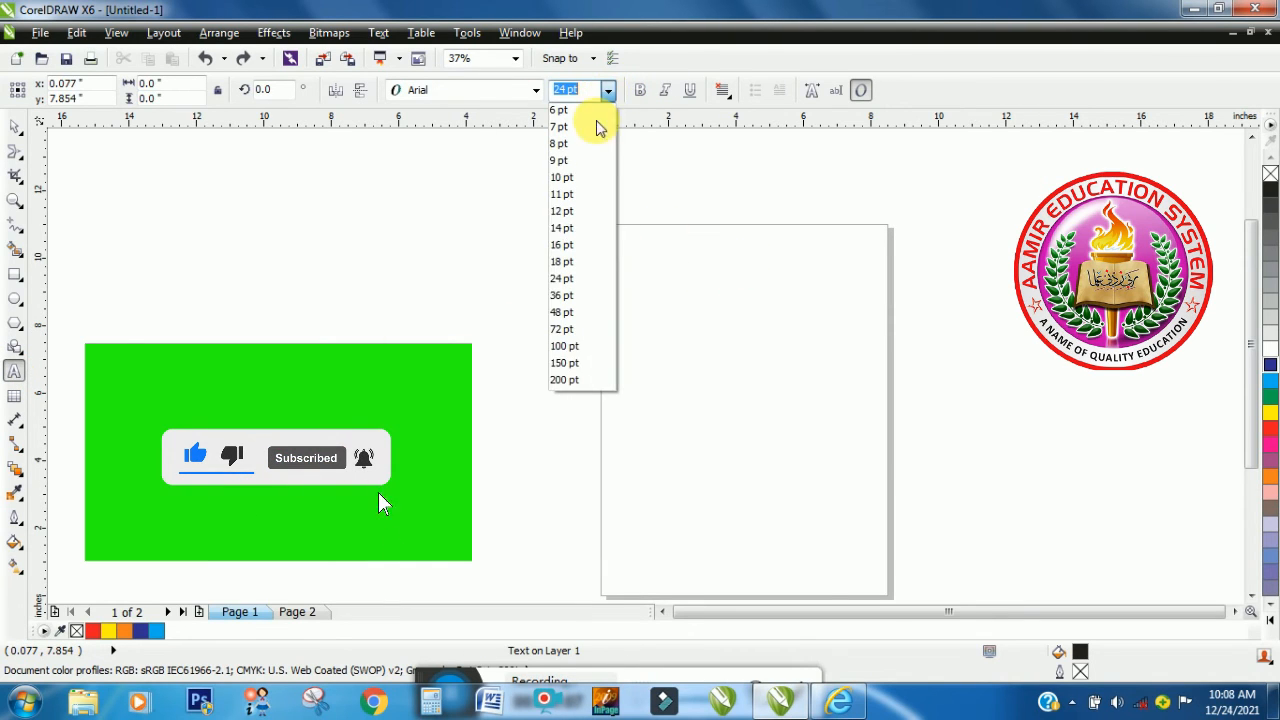
left_click(563, 329)
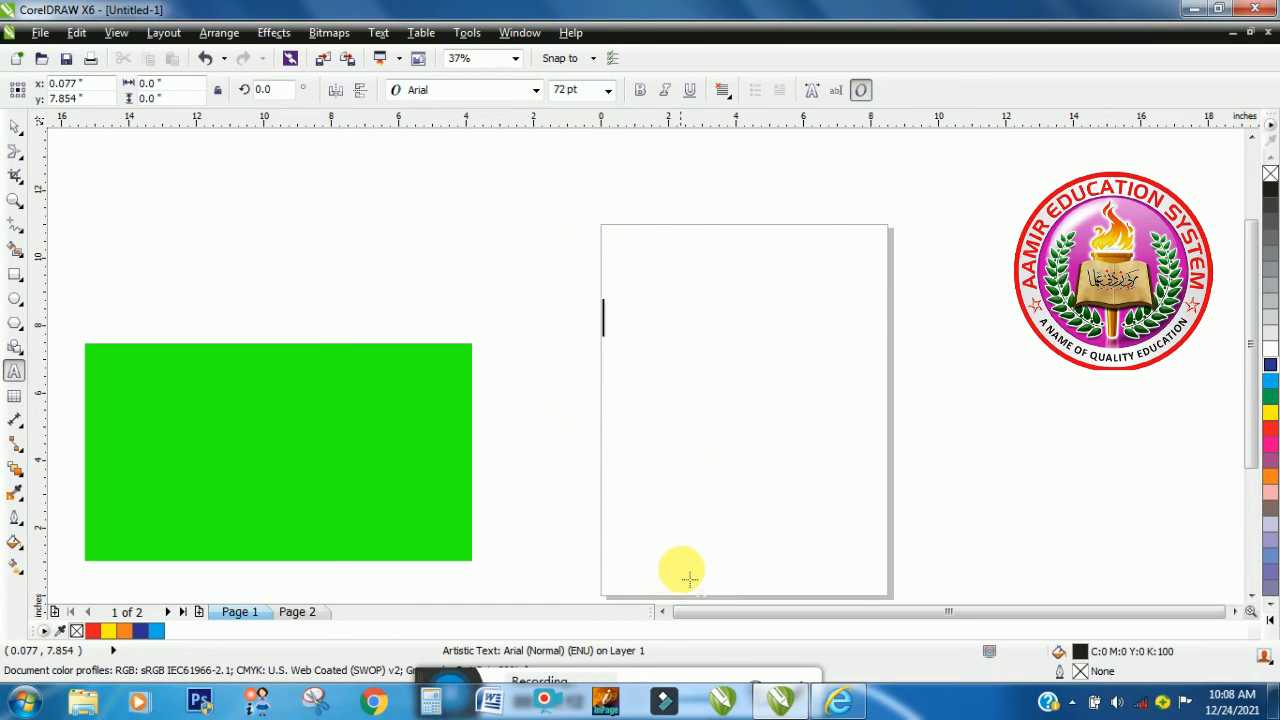
key("Escape")
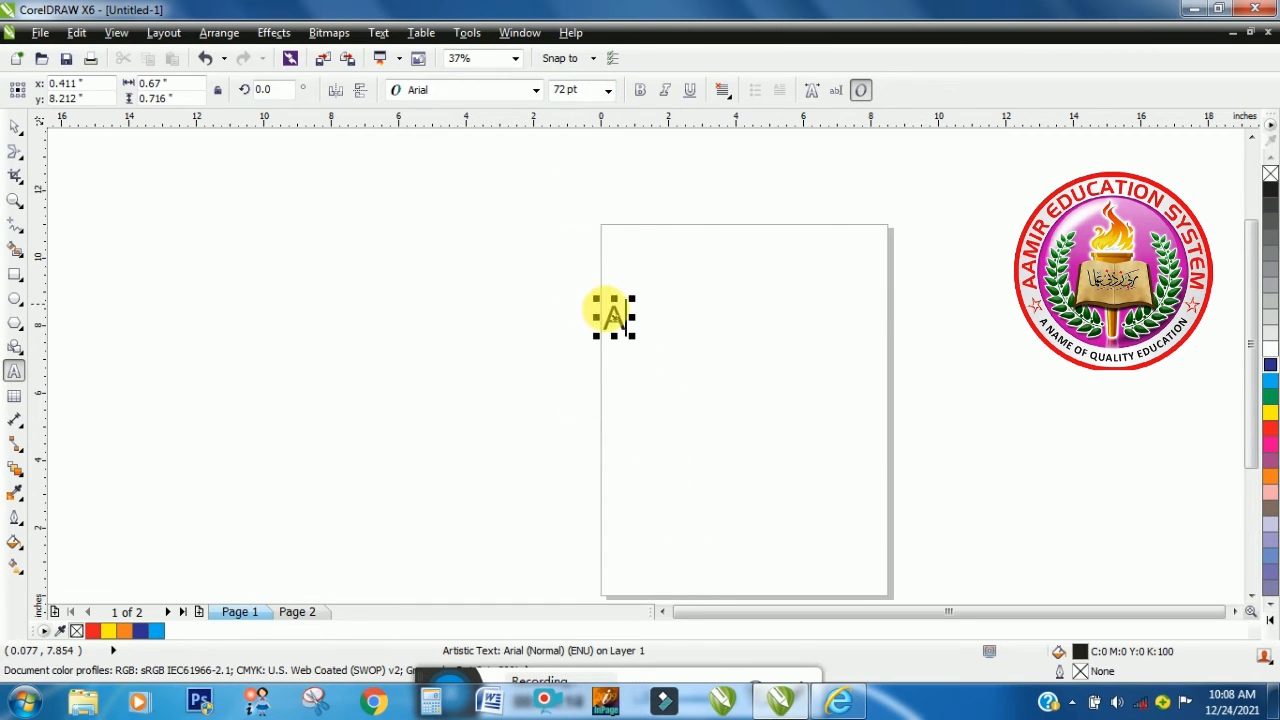
- Move the letter A onto the page, enlarge it to about 3.7 by 3.9 inches, and convert it to curves
left_click_drag(631, 330, 735, 338)
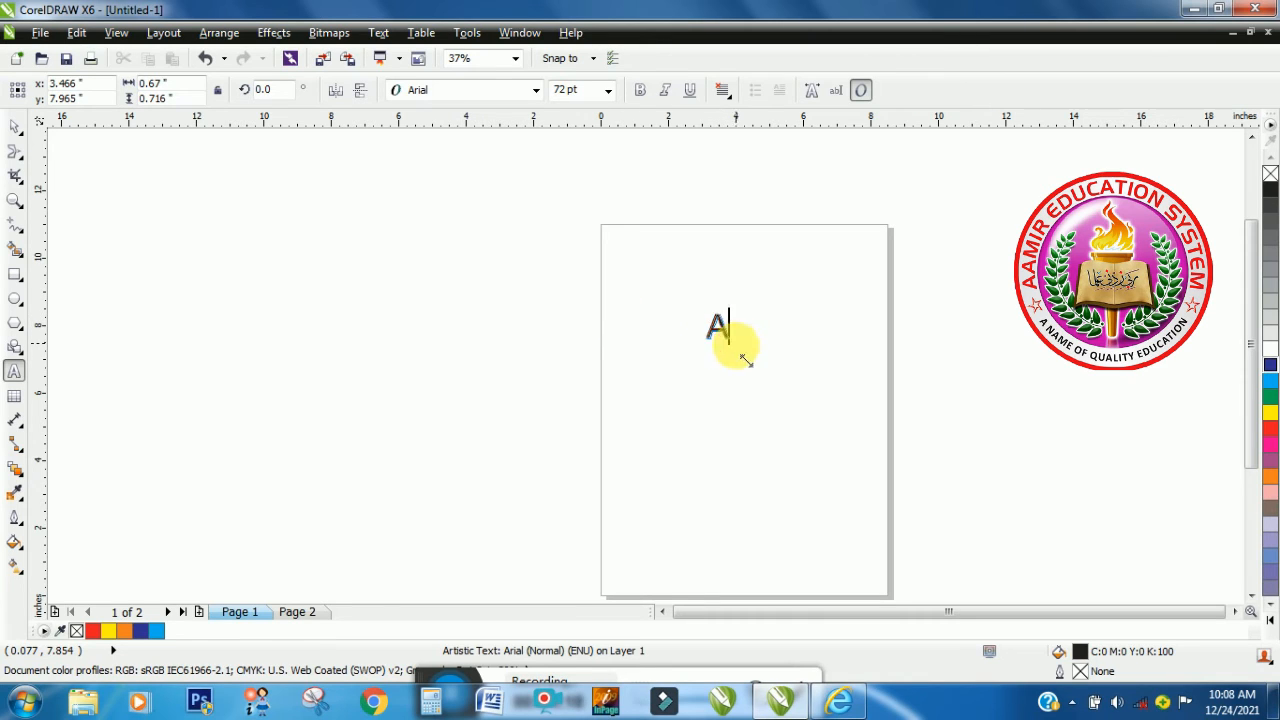
left_click_drag(745, 360, 843, 449)
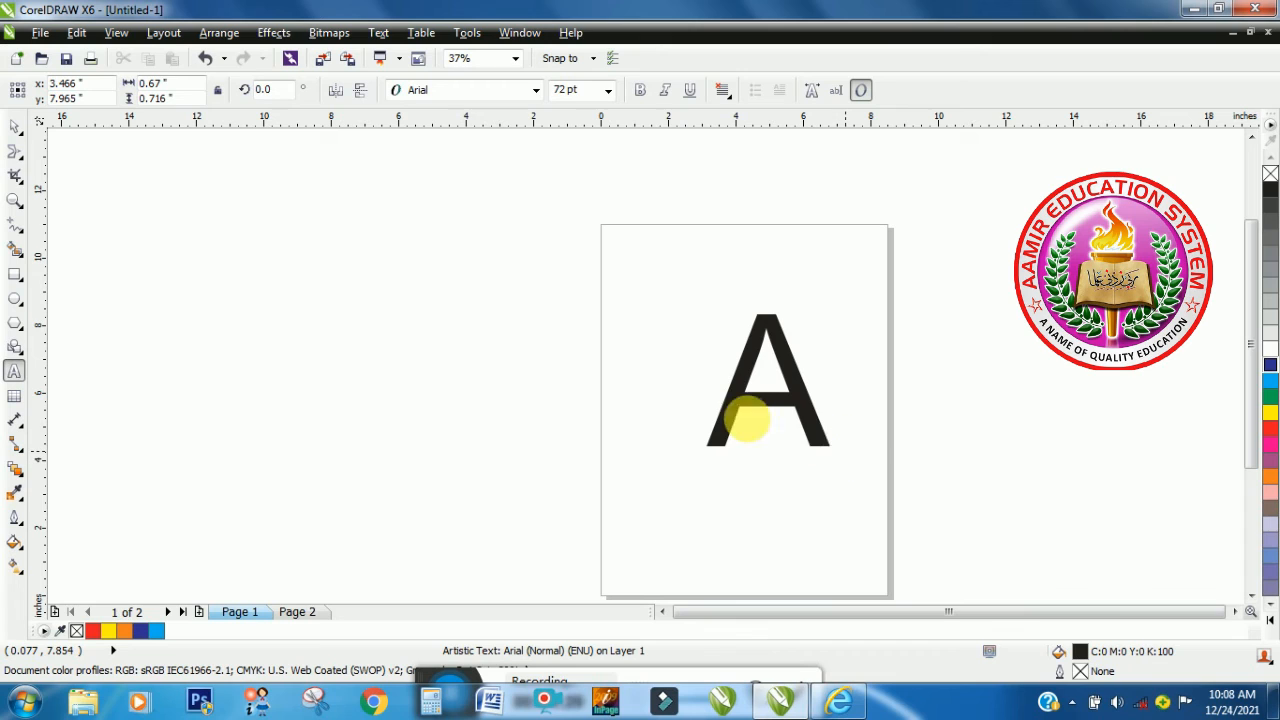
left_click(226, 34)
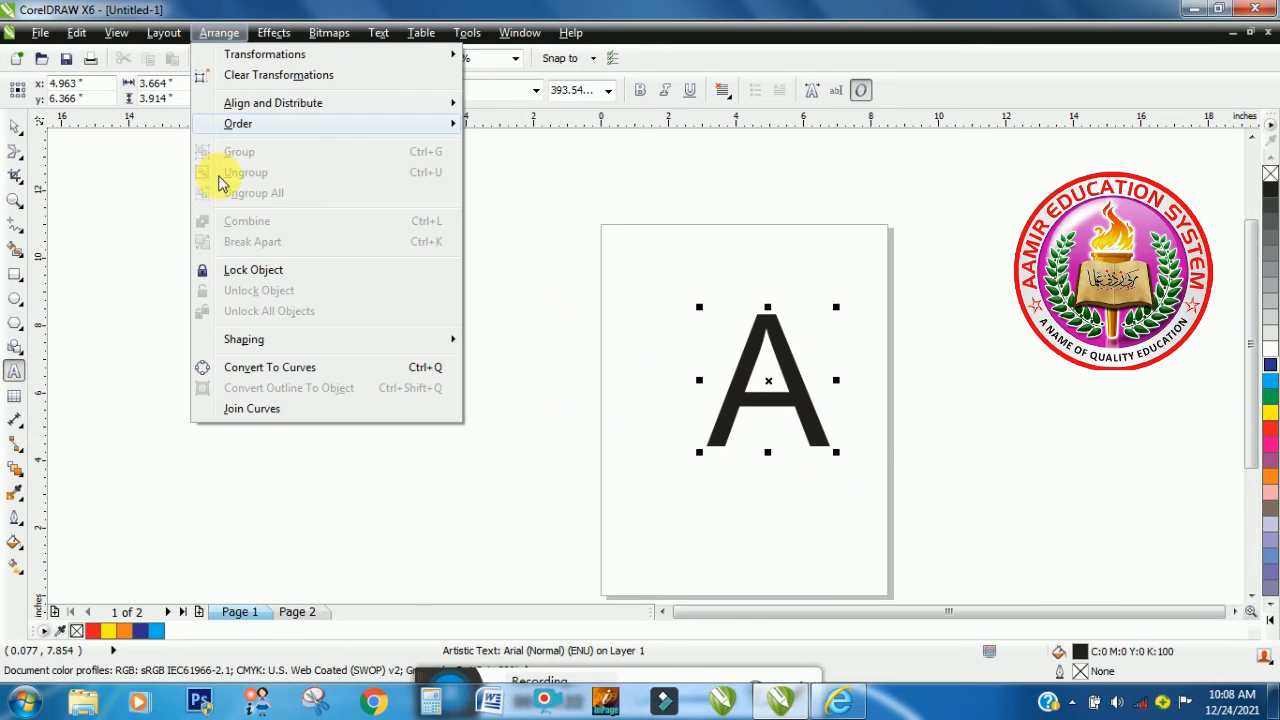
left_click(265, 368)
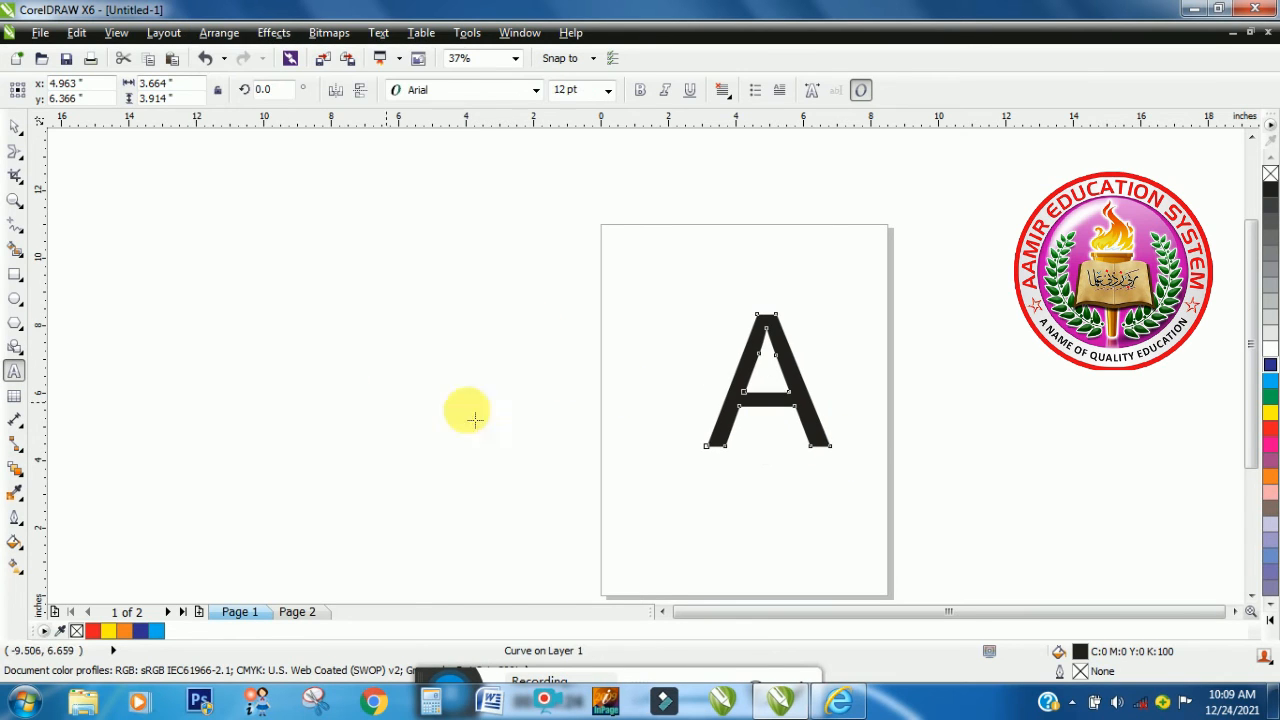
- Smear the feet of both legs of the letter A outward and downward with the Smear tool in smooth mode
left_click(19, 156)
left_click(57, 236)
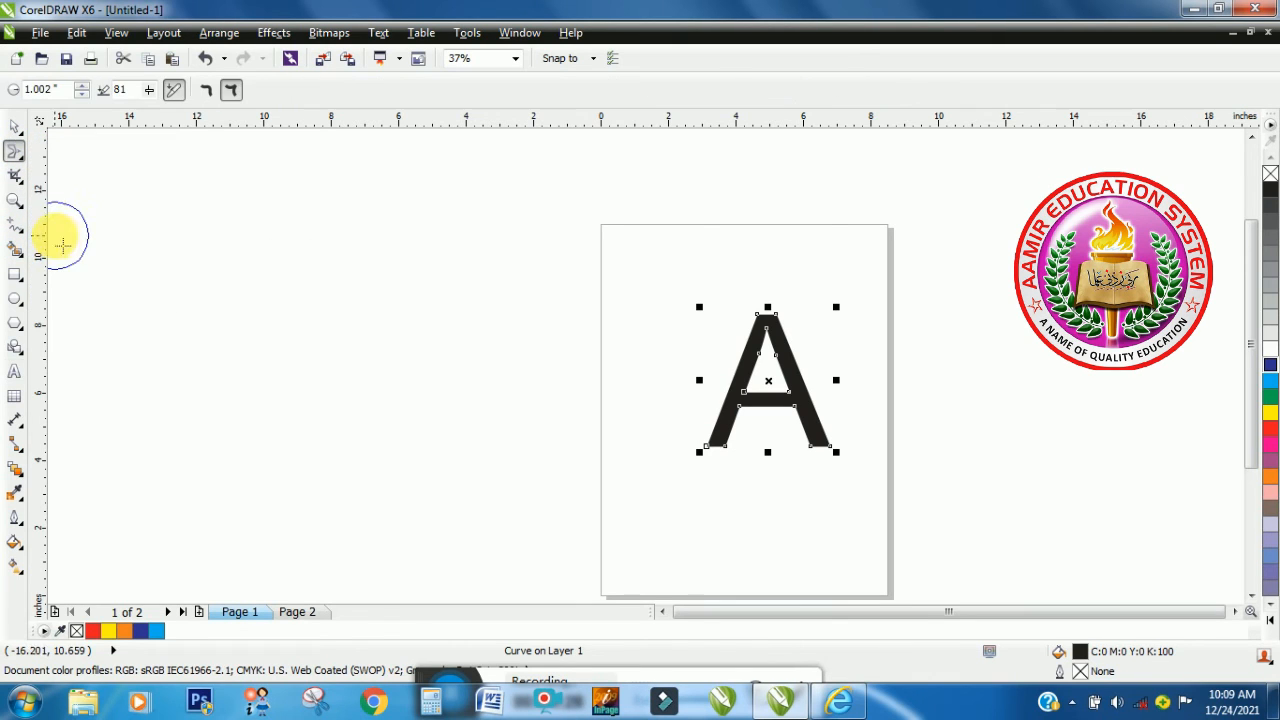
left_click(208, 89)
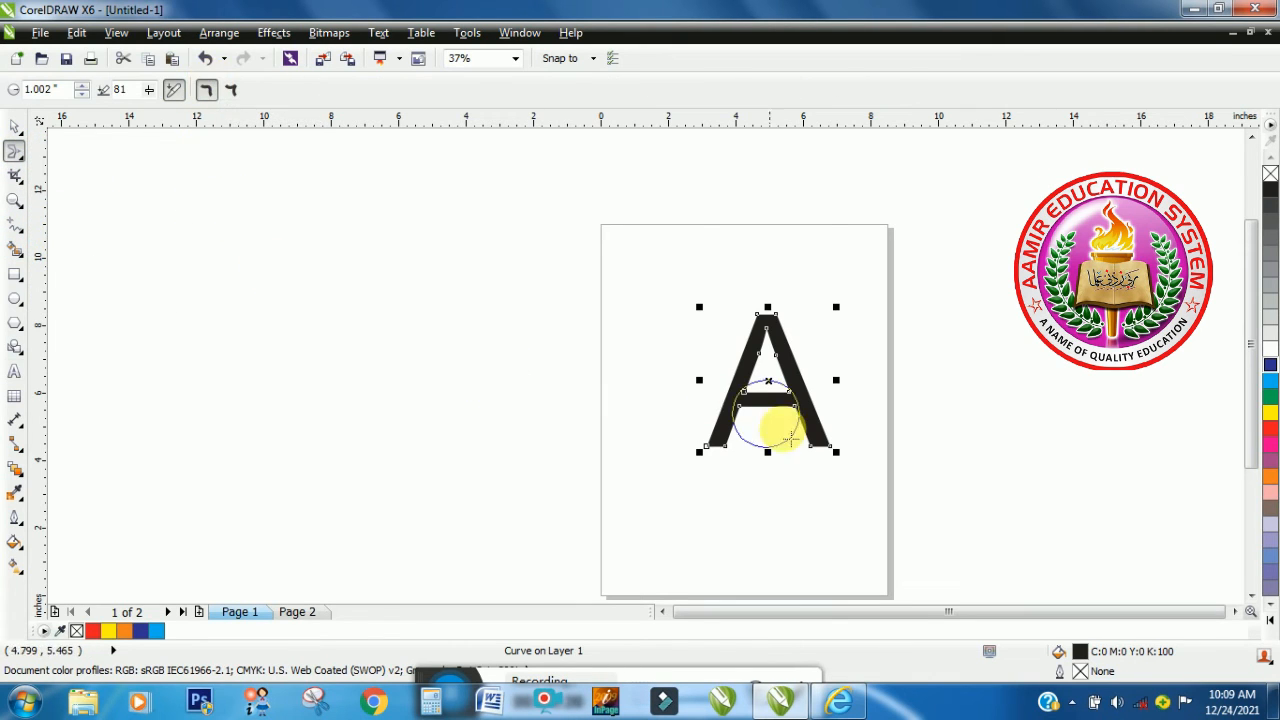
mouse_move(722, 460)
left_mouse_down()
mouse_move(703, 478)
mouse_move(693, 469)
left_mouse_up()
left_click_drag(811, 441, 830, 472)
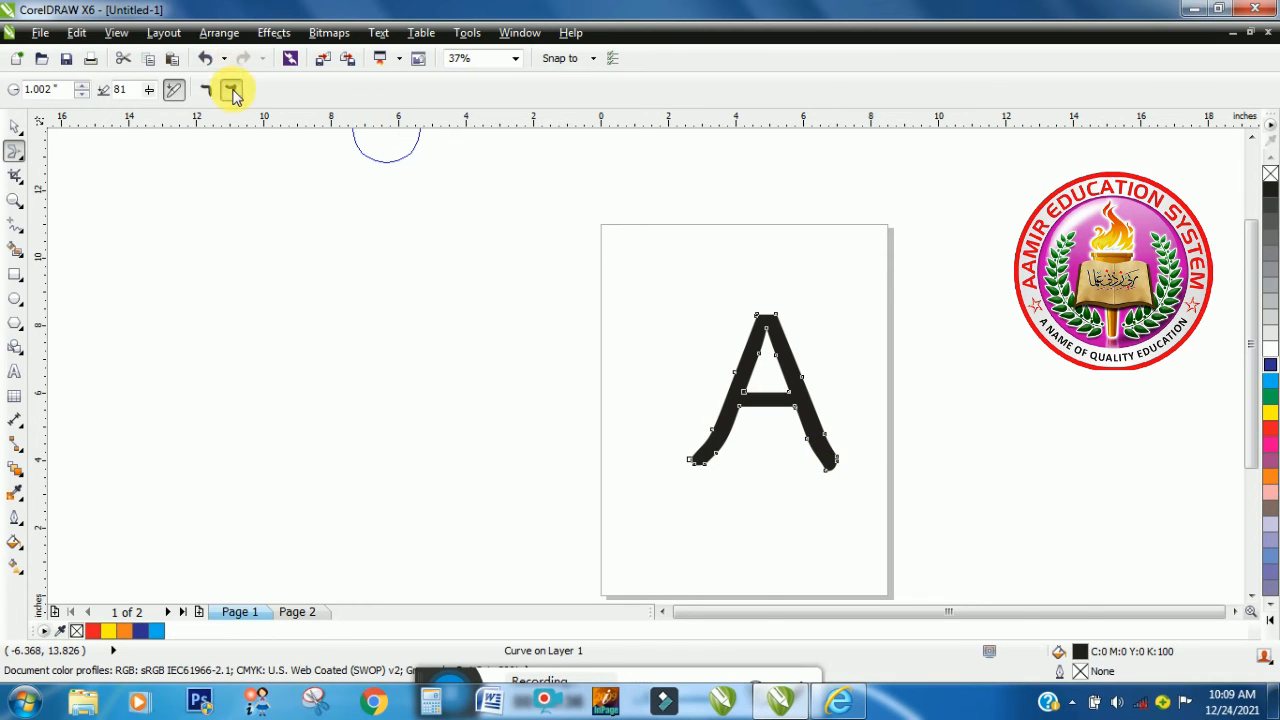
- Switch to pointy smear and pull both leg tips outward and the letter's apex upward into points
mouse_move(703, 462)
left_mouse_down()
mouse_move(660, 477)
mouse_move(637, 457)
left_mouse_up()
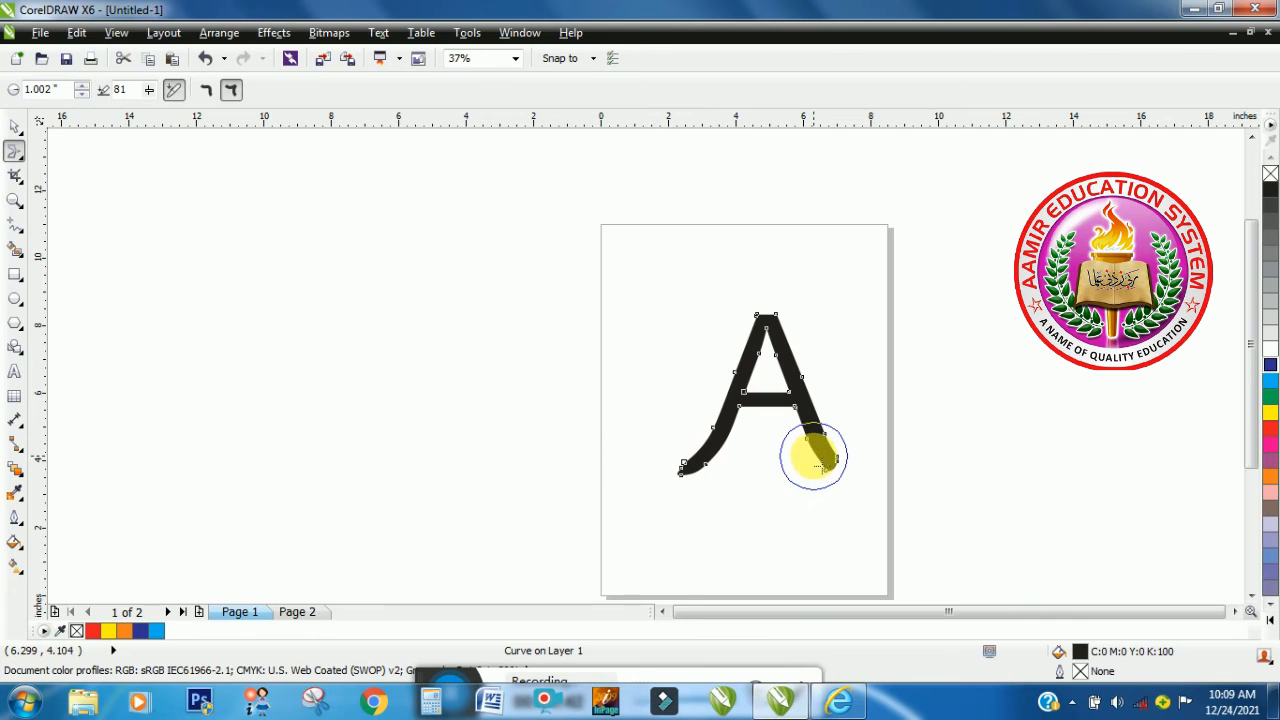
left_click_drag(815, 455, 871, 497)
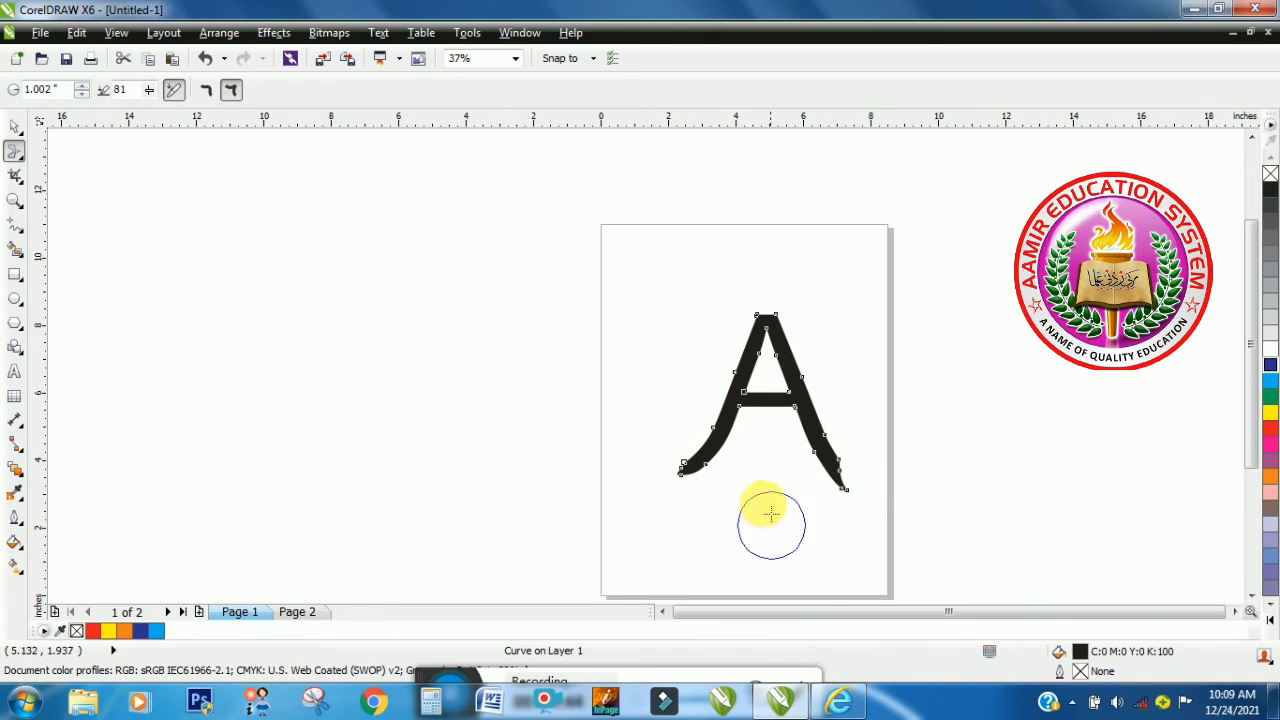
left_click_drag(766, 309, 767, 292)
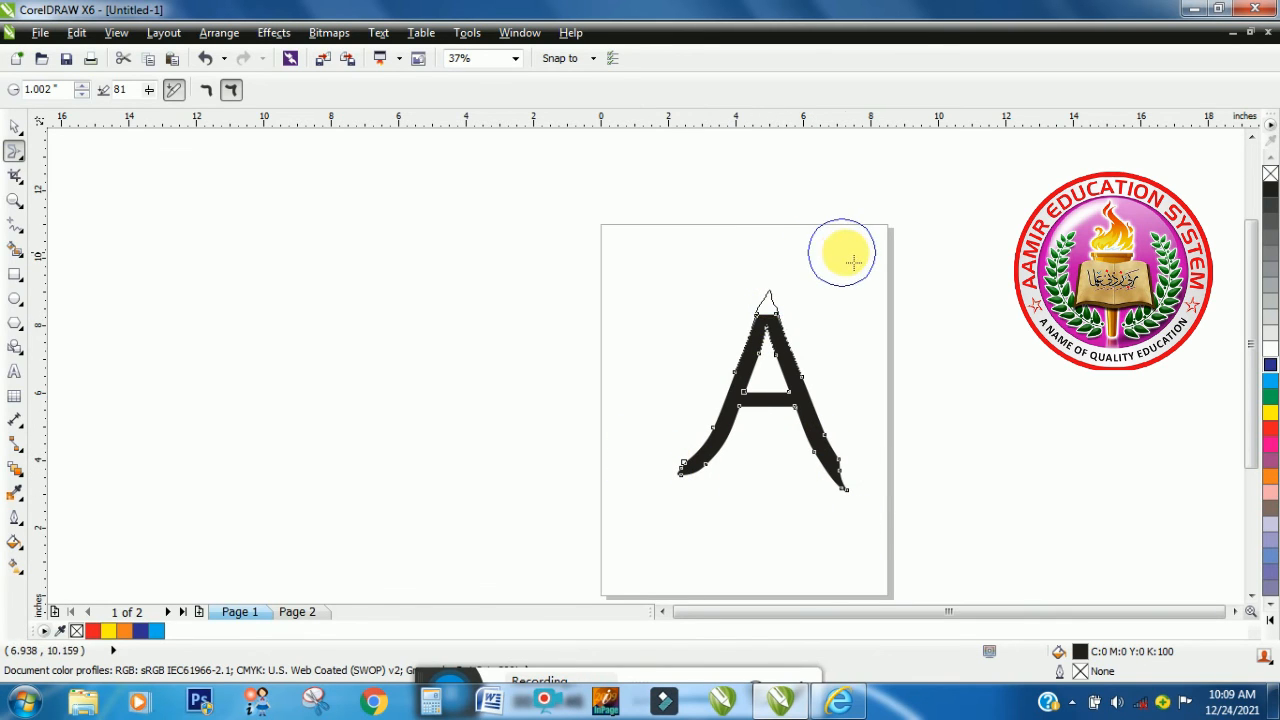
- Smear pointed spikes outward from the outer edges of both upper strokes of the letter A
left_click_drag(760, 385, 823, 369)
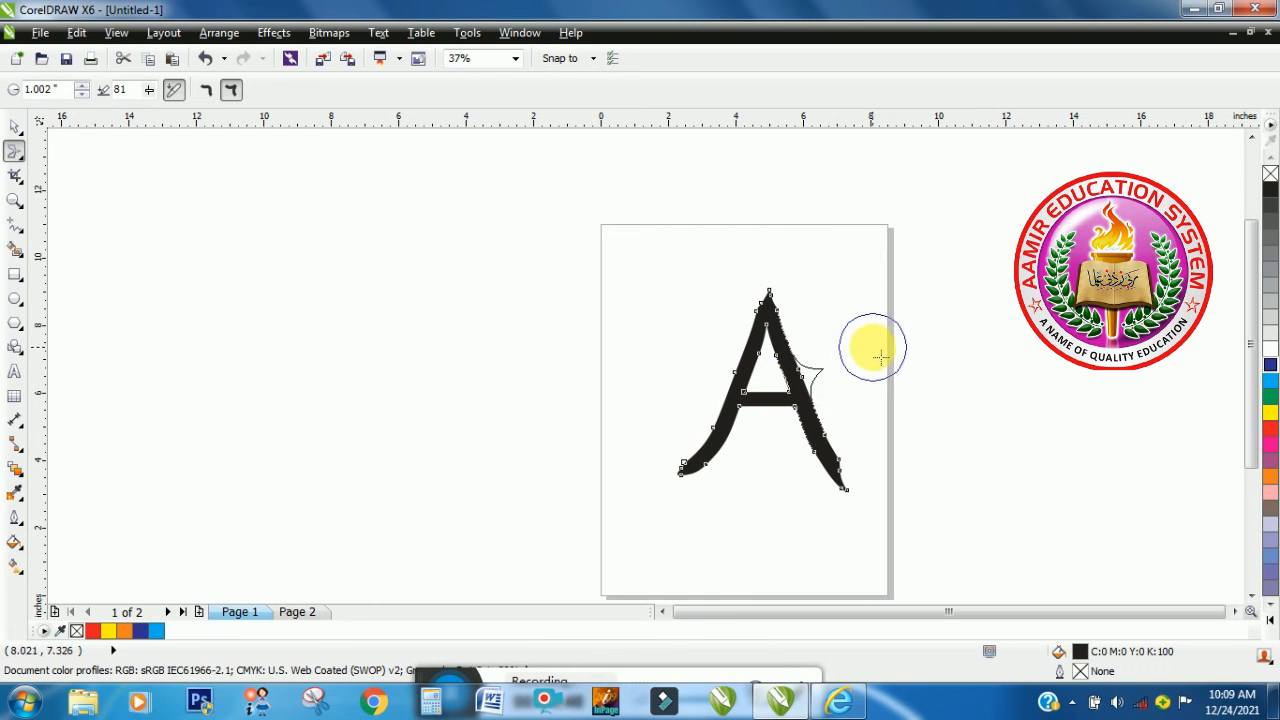
mouse_move(733, 381)
left_mouse_down()
mouse_move(739, 335)
mouse_move(708, 320)
left_mouse_up()
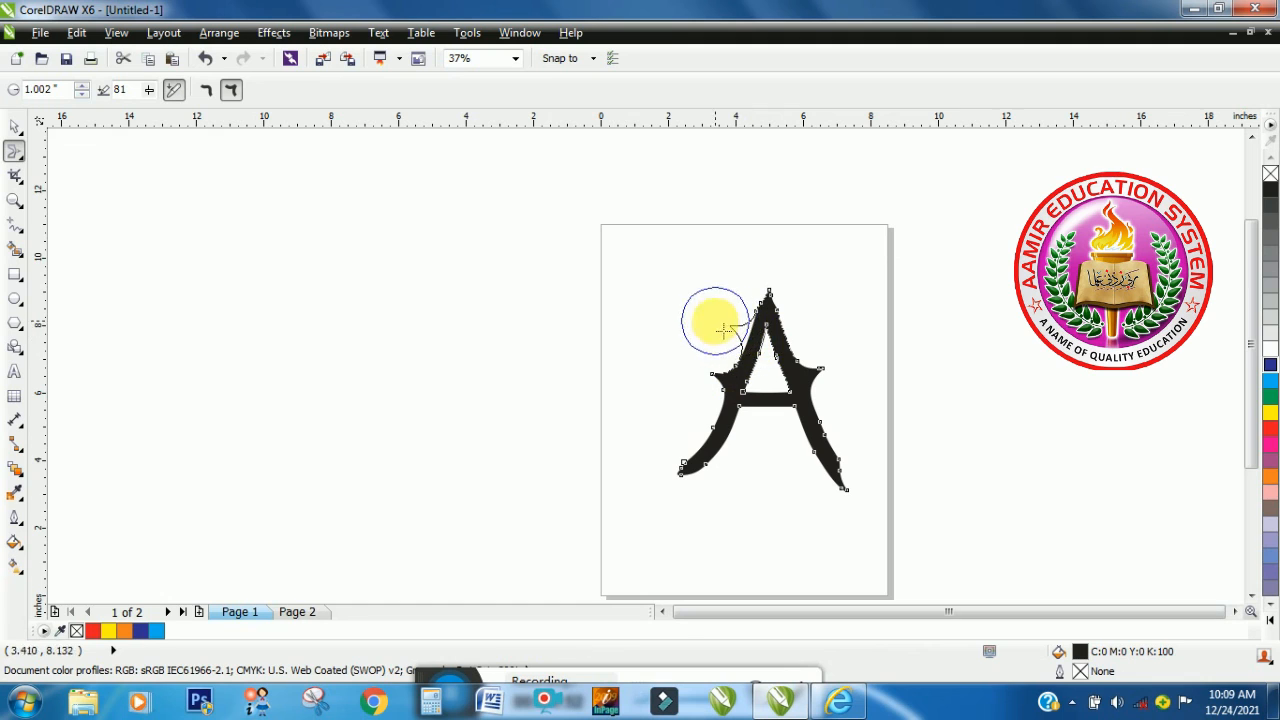
left_click_drag(785, 350, 828, 314)
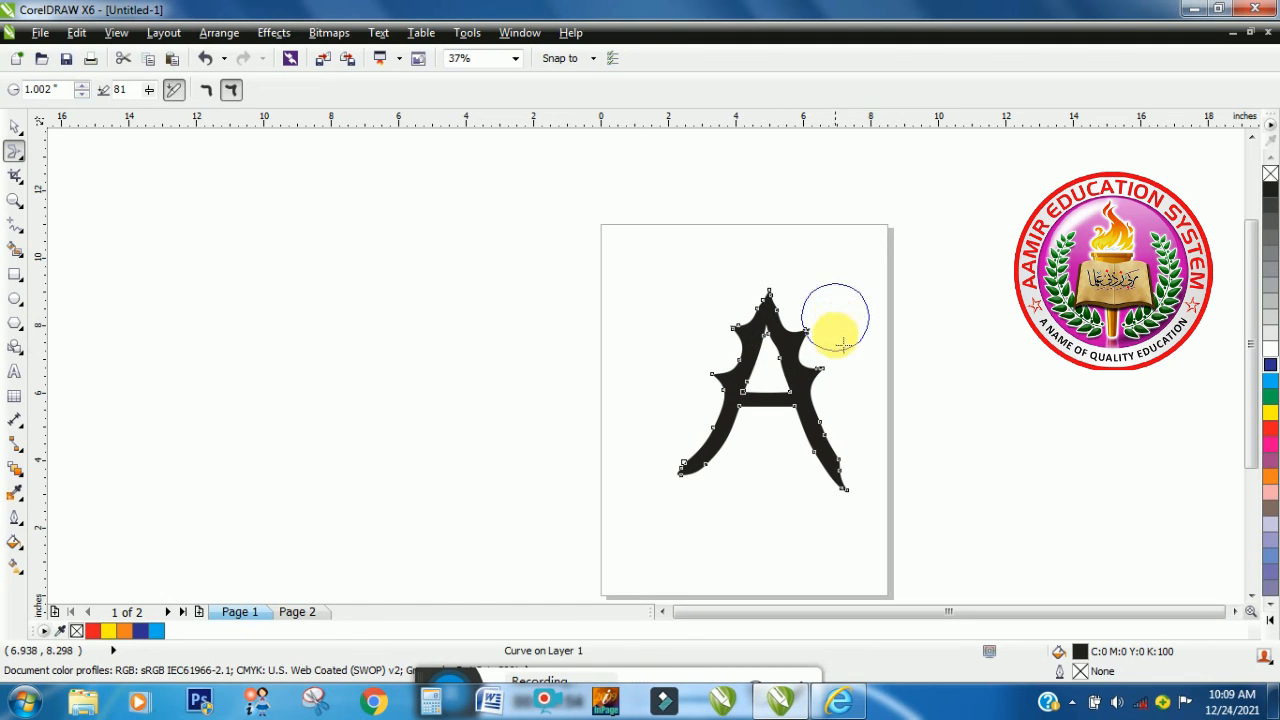
- Smear the letter's crossbar downward into a point and pull spikes outward from both feet
mouse_move(768, 400)
left_mouse_down()
mouse_move(774, 426)
mouse_move(805, 430)
left_mouse_up()
mouse_move(703, 476)
left_mouse_down()
mouse_move(649, 499)
mouse_move(632, 475)
mouse_move(715, 491)
mouse_move(692, 493)
mouse_move(641, 465)
left_mouse_up()
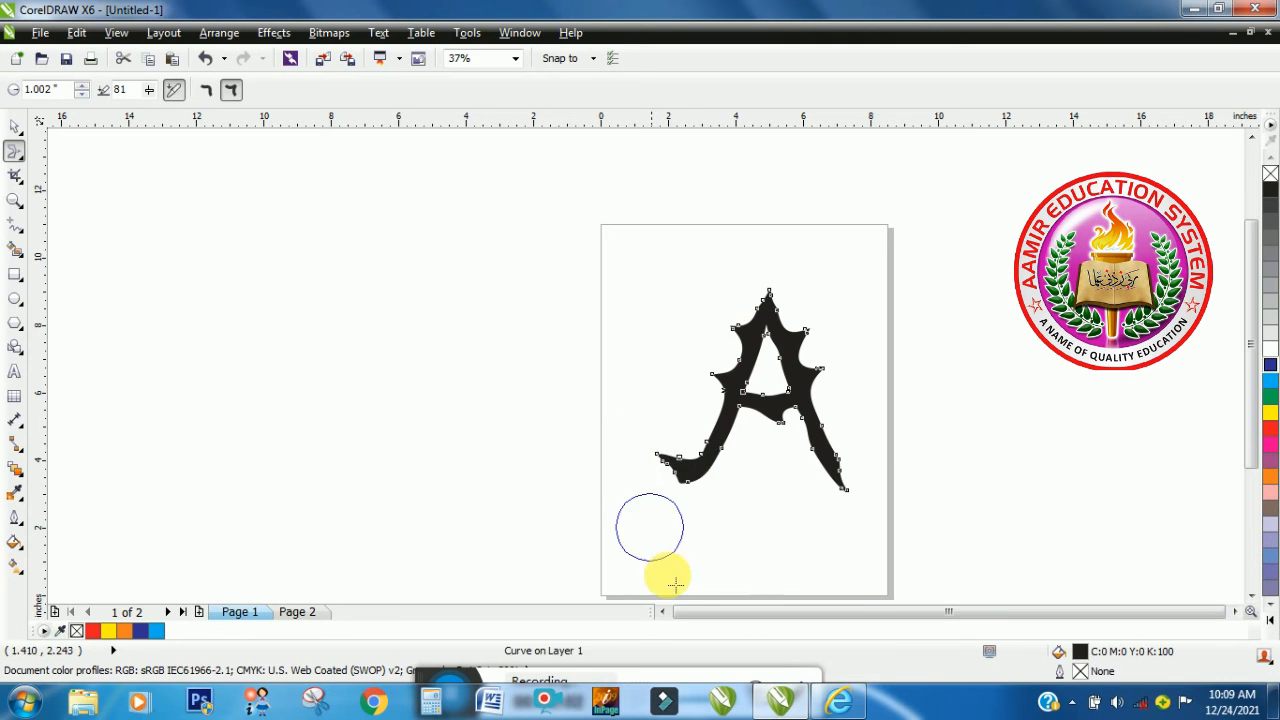
left_click_drag(836, 478, 855, 465)
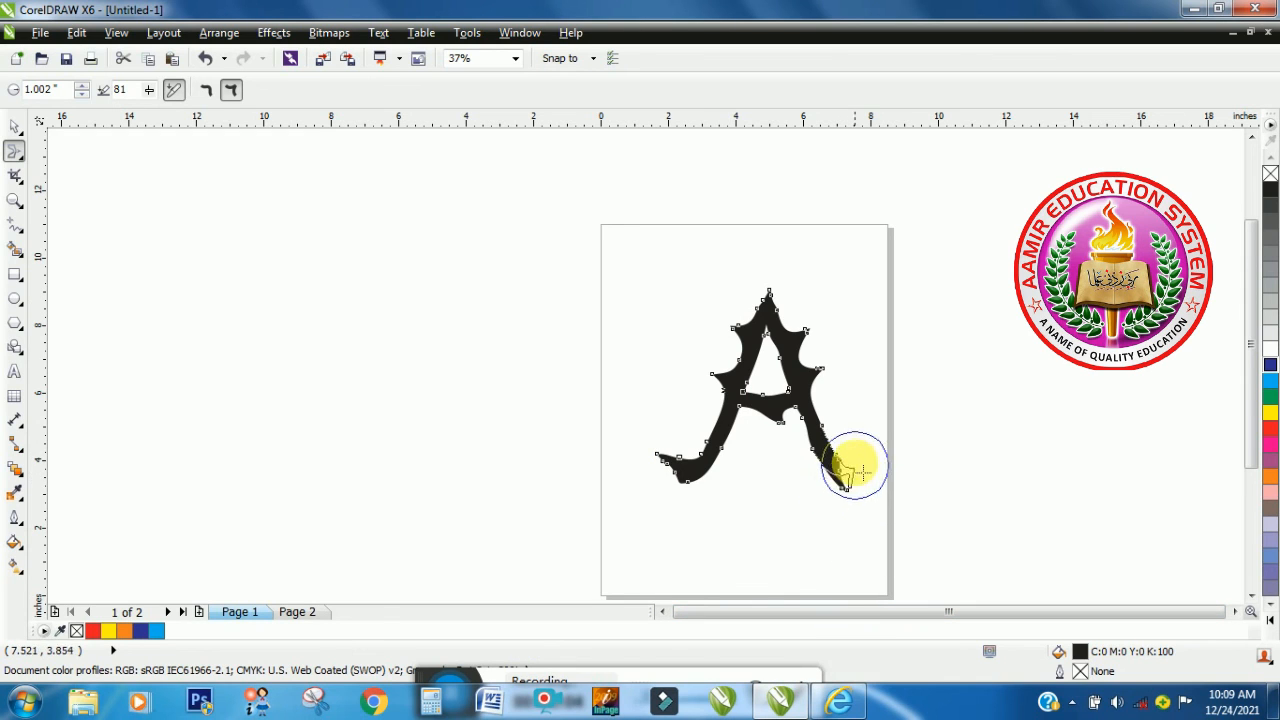